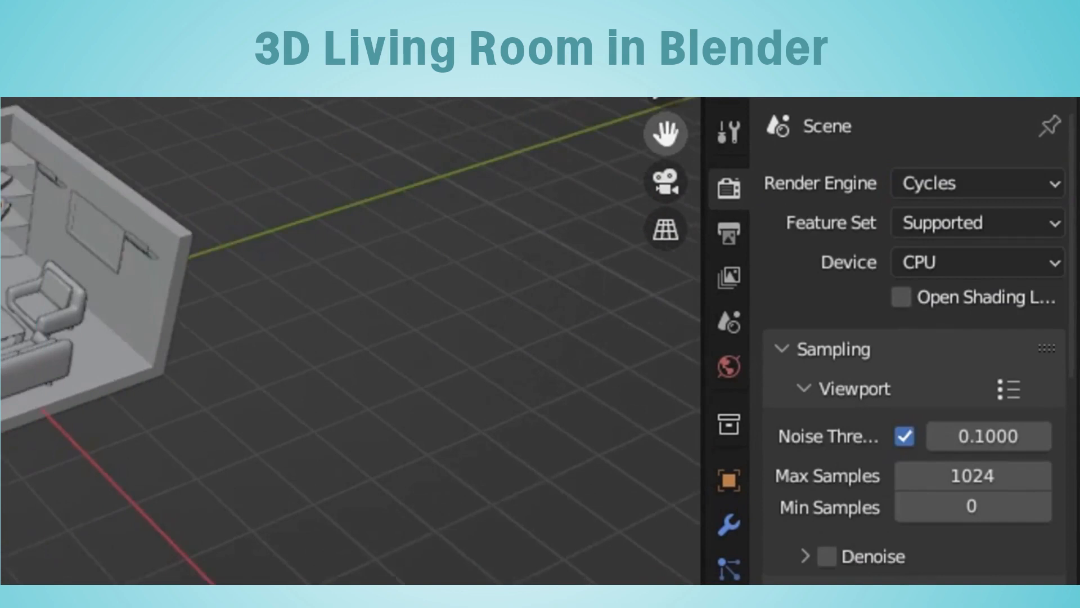
Add a new material with a dark brown base color to the frame of the armchair near the corner shelves.
{"action": "left_click_drag", "start_coordinate": [666, 134], "coordinate": [481, 134]}
{"action": "left_click", "coordinate": [827, 107]}
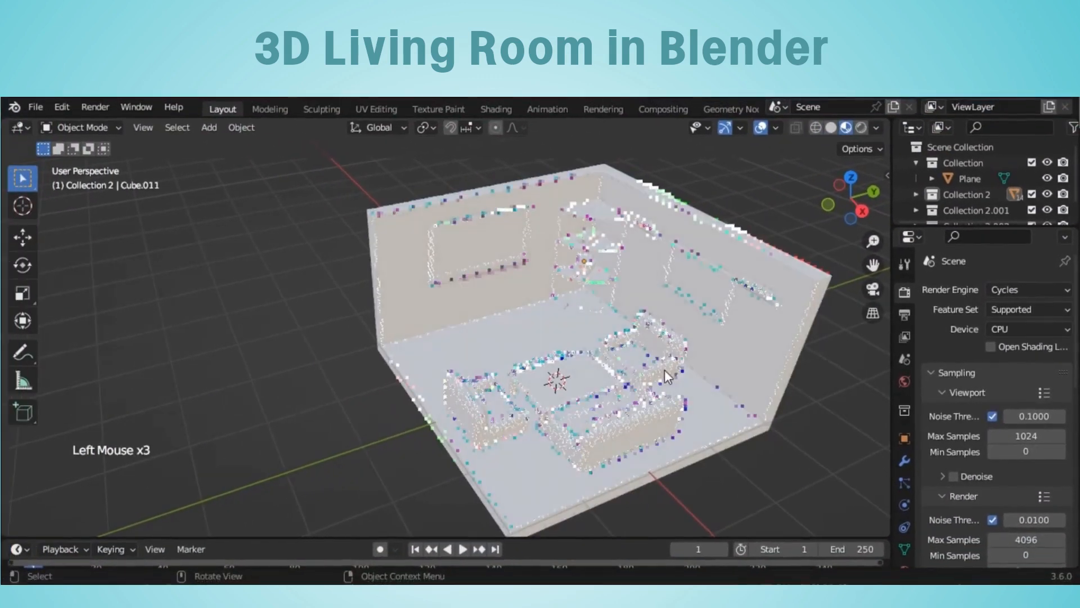
{"action": "left_click", "coordinate": [664, 370]}
{"action": "middle_click_drag", "start_coordinate": [664, 370], "coordinate": [703, 359]}
{"action": "left_click", "coordinate": [703, 359]}
{"action": "scroll", "coordinate": [703, 359], "scroll_direction": "up", "scroll_amount": 2}
{"action": "left_click", "coordinate": [905, 519]}
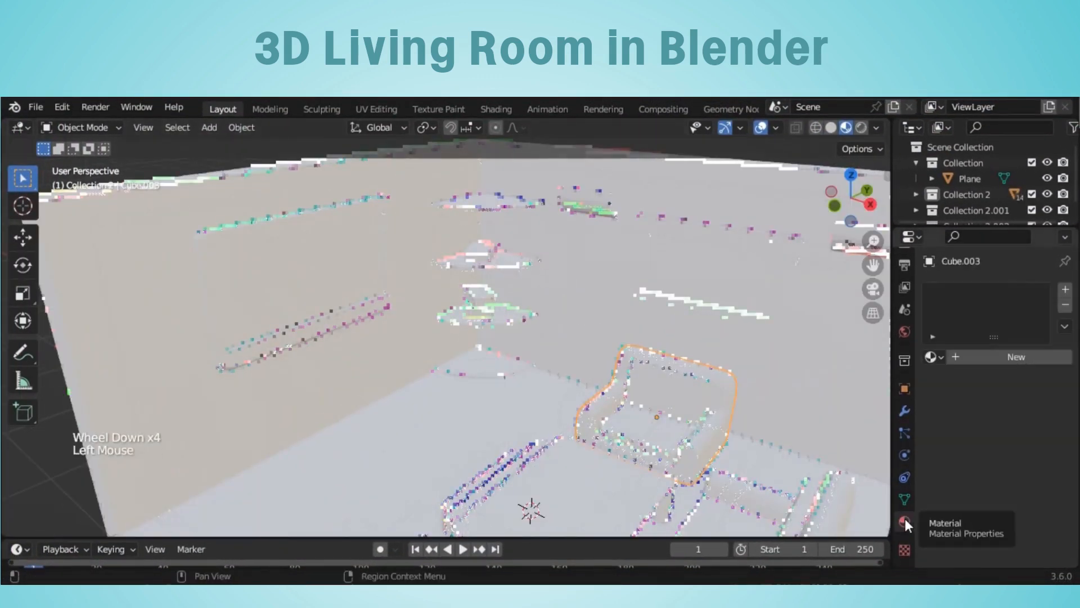
{"action": "left_click", "coordinate": [1017, 357]}
{"action": "left_click", "coordinate": [1023, 495]}
{"action": "left_click", "coordinate": [951, 365]}
{"action": "left_click_drag", "start_coordinate": [1038, 280], "coordinate": [1038, 350]}
Set the roughness of the armchair frame's brown material to 0.297.
{"action": "scroll", "coordinate": [692, 451], "scroll_direction": "up", "scroll_amount": 2}
{"action": "middle_click_drag", "start_coordinate": [692, 450], "coordinate": [788, 445]}
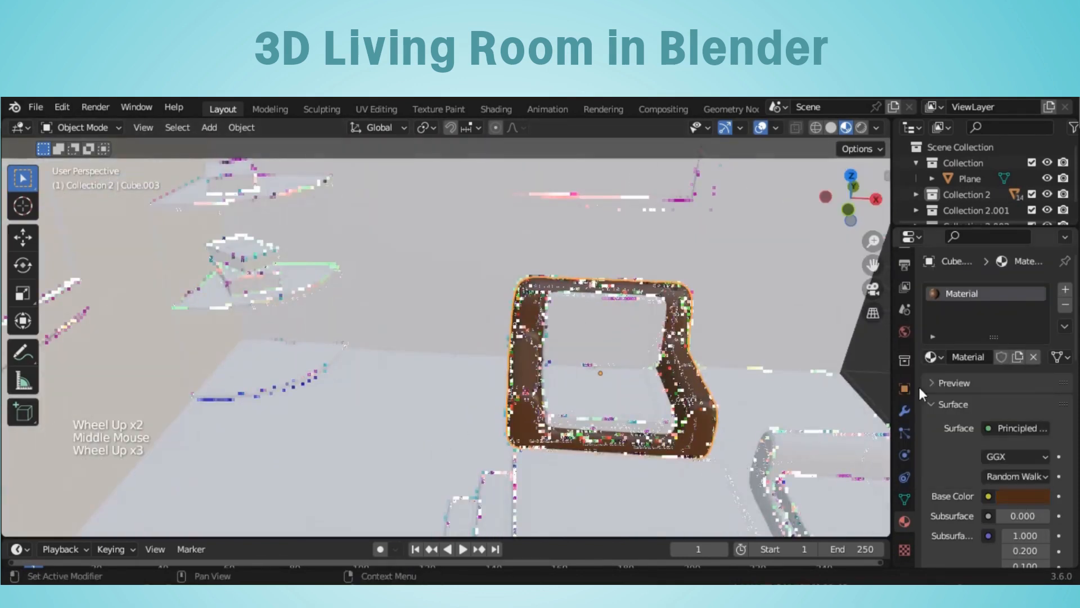
{"action": "scroll", "coordinate": [1050, 446], "scroll_direction": "down", "scroll_amount": 6}
{"action": "left_click_drag", "start_coordinate": [1020, 485], "coordinate": [1009, 485]}
{"action": "scroll", "coordinate": [936, 444], "scroll_direction": "down", "scroll_amount": 2}
{"action": "middle_click_drag", "start_coordinate": [624, 411], "coordinate": [677, 410]}
Assign the existing brown Material to the sofa frame and the second armchair's frame.
{"action": "scroll", "coordinate": [677, 411], "scroll_direction": "down", "scroll_amount": 1}
{"action": "left_click", "coordinate": [677, 410]}
{"action": "scroll", "coordinate": [600, 389], "scroll_direction": "down", "scroll_amount": 2}
{"action": "left_click", "coordinate": [574, 360]}
{"action": "left_click", "coordinate": [933, 358]}
{"action": "left_click", "coordinate": [873, 380]}
{"action": "left_click", "coordinate": [713, 430]}
{"action": "left_click", "coordinate": [933, 357]}
{"action": "left_click", "coordinate": [885, 383]}
{"action": "scroll", "coordinate": [647, 359], "scroll_direction": "up", "scroll_amount": 6}
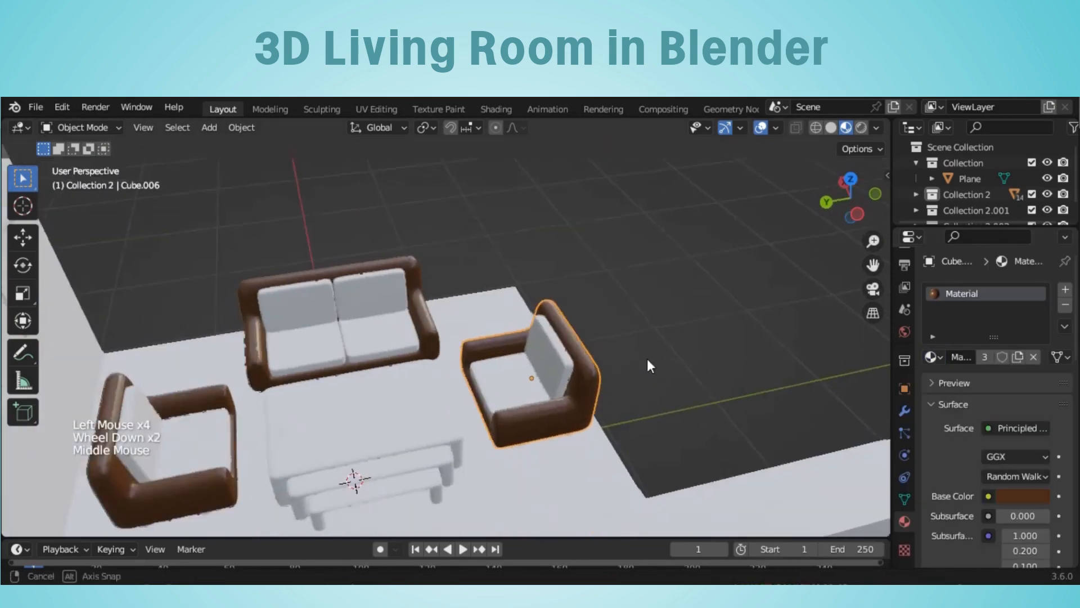
{"action": "scroll", "coordinate": [639, 315], "scroll_direction": "down", "scroll_amount": 1}
Assign the brown Material to the sofa's seat cushions and turn it into a separate copy, Material.001.
{"action": "middle_click_drag", "start_coordinate": [691, 360], "coordinate": [598, 380]}
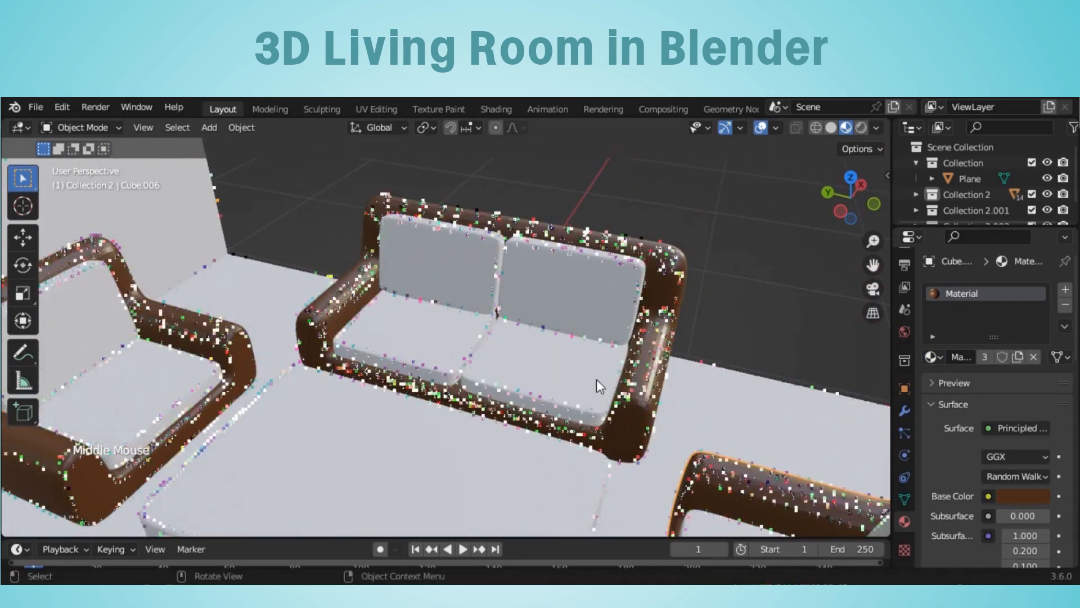
{"action": "left_click", "coordinate": [598, 380]}
{"action": "left_click", "coordinate": [936, 357]}
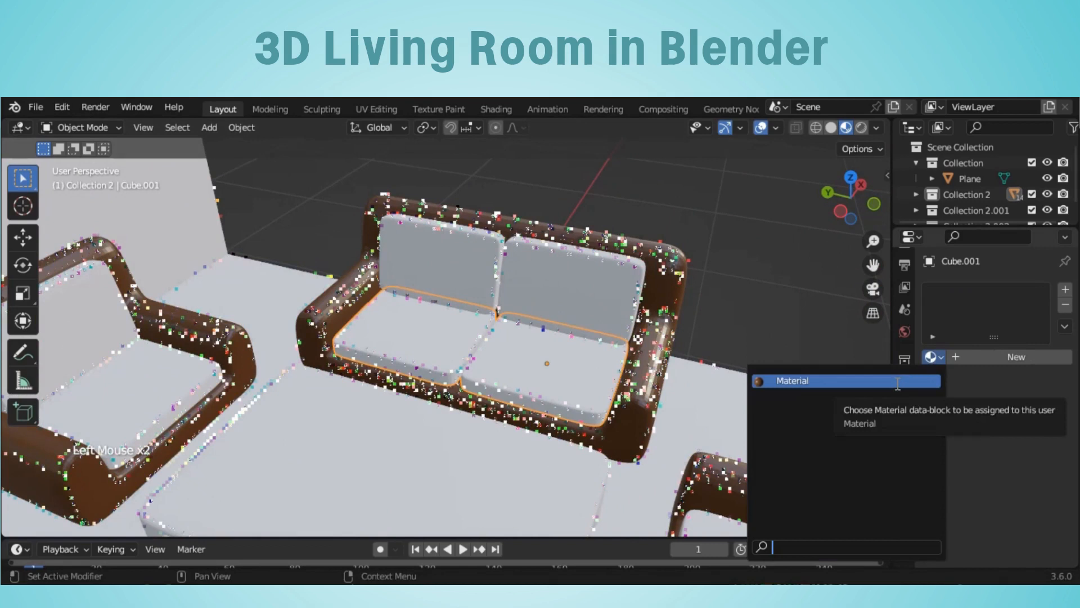
{"action": "left_click", "coordinate": [839, 379]}
{"action": "left_click", "coordinate": [1018, 357]}
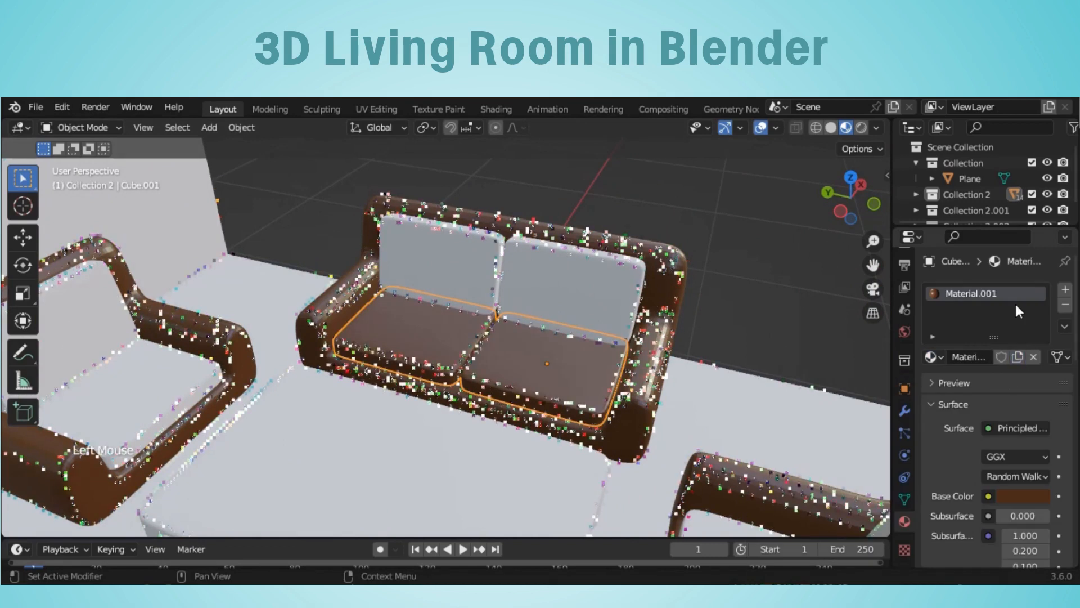
Change the base color of the sofa seat cushions' Material.001 to a light tan-orange.
{"action": "left_click", "coordinate": [1017, 499]}
{"action": "left_click_drag", "start_coordinate": [1037, 298], "coordinate": [1037, 275]}
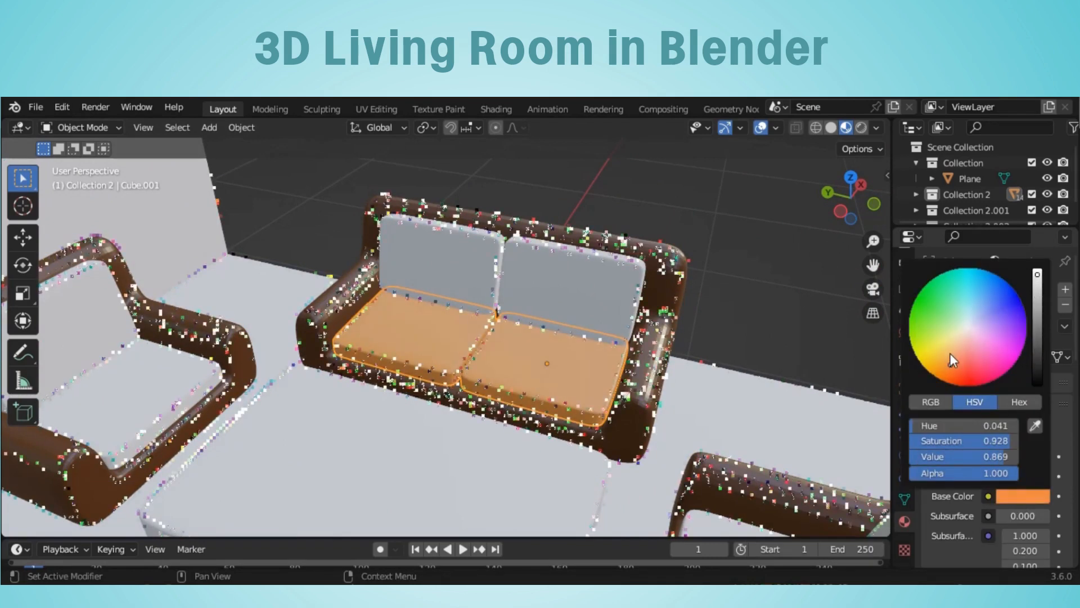
{"action": "left_click", "coordinate": [952, 368]}
{"action": "scroll", "coordinate": [1065, 457], "scroll_direction": "down", "scroll_amount": 6}
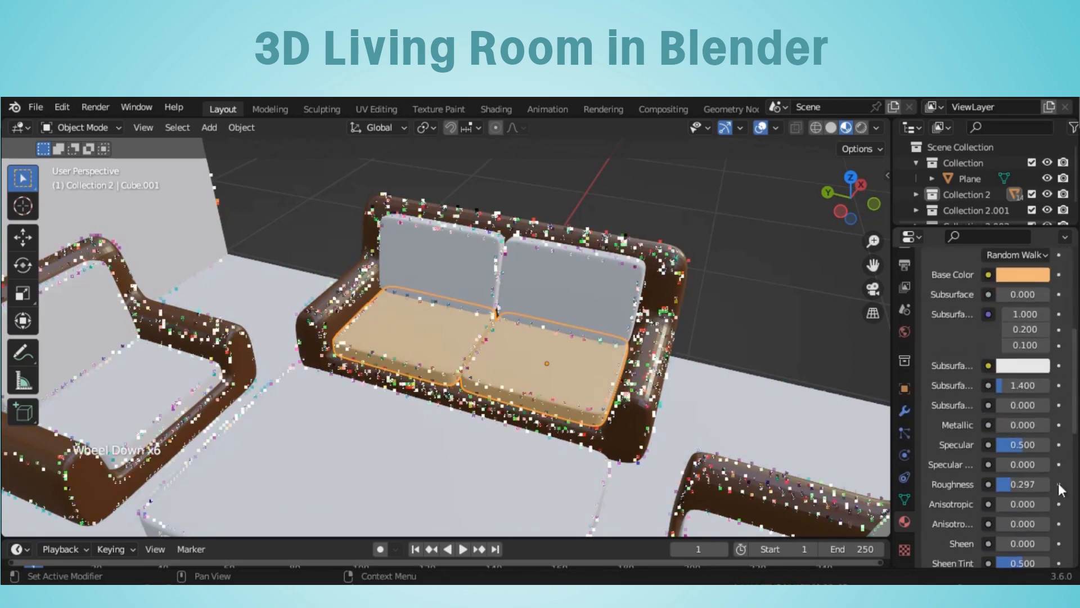
{"action": "scroll", "coordinate": [535, 373], "scroll_direction": "down", "scroll_amount": 2}
Assign the tan Material.001 to the sofa's back cushions.
{"action": "middle_click_drag", "start_coordinate": [535, 374], "coordinate": [563, 259]}
{"action": "left_click", "coordinate": [562, 259]}
{"action": "left_click", "coordinate": [932, 357]}
{"action": "left_click", "coordinate": [845, 396]}
Assign the tan Material.001 to the seat and back cushions of the armchair nearest the viewer.
{"action": "left_click", "coordinate": [728, 475]}
{"action": "left_click", "coordinate": [931, 357]}
{"action": "left_click", "coordinate": [897, 394]}
{"action": "left_click", "coordinate": [805, 461]}
{"action": "left_click", "coordinate": [931, 357]}
{"action": "left_click", "coordinate": [897, 393]}
Assign the tan Material.001 to the seat and back cushions of the remaining armchair.
{"action": "left_click", "coordinate": [120, 341]}
{"action": "left_click", "coordinate": [931, 356]}
{"action": "left_click", "coordinate": [897, 394]}
{"action": "left_click", "coordinate": [79, 259]}
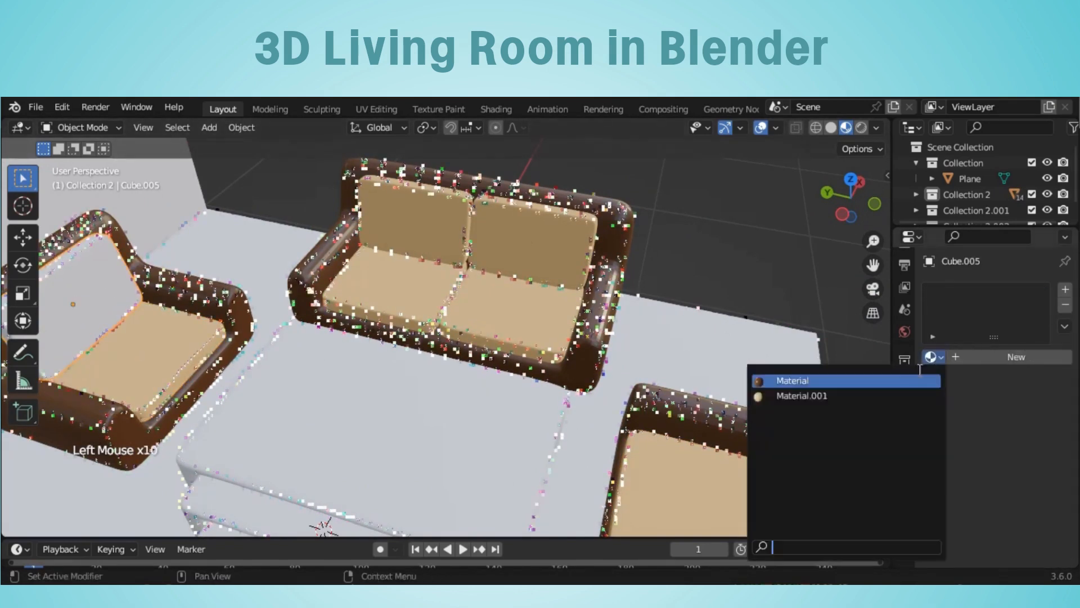
{"action": "left_click", "coordinate": [931, 357]}
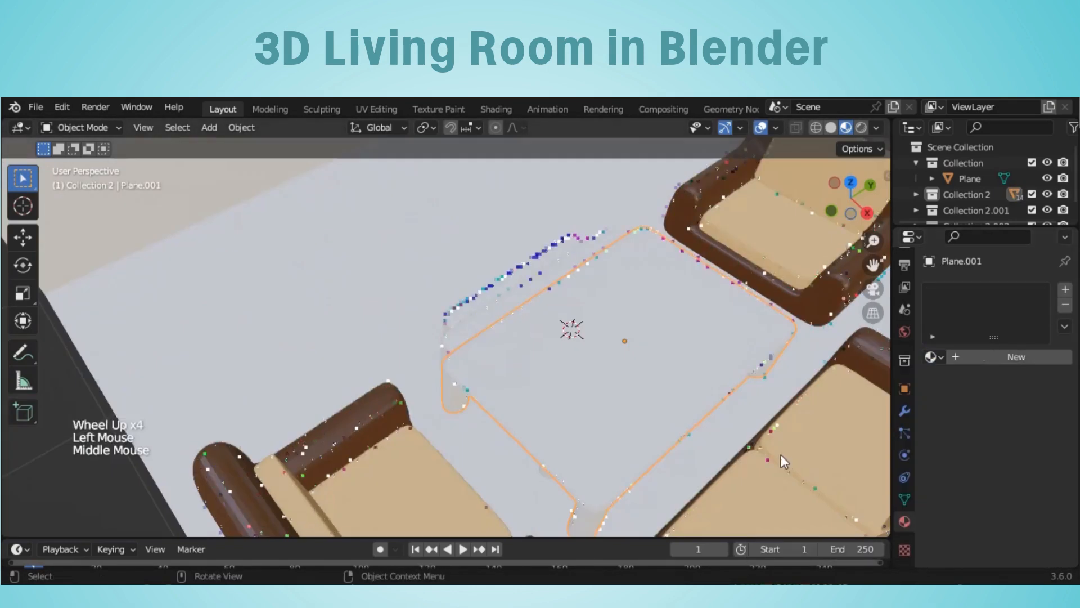
Create a new material for the coffee table and show its nodes in a Shader Editor below the 3D view.
{"action": "left_click", "coordinate": [963, 358]}
{"action": "scroll", "coordinate": [653, 532], "scroll_direction": "down", "scroll_amount": 2}
{"action": "left_click_drag", "start_coordinate": [650, 539], "coordinate": [53, 366]}
{"action": "left_click", "coordinate": [16, 383]}
{"action": "left_click", "coordinate": [68, 532]}
{"action": "scroll", "coordinate": [225, 515], "scroll_direction": "down", "scroll_amount": 2}
{"action": "middle_click", "coordinate": [349, 504]}
{"action": "scroll", "coordinate": [403, 499], "scroll_direction": "up", "scroll_amount": 8}
{"action": "middle_click_drag", "start_coordinate": [445, 511], "coordinate": [643, 513]}
Add a Color Ramp node and connect its Color output to the Principled BSDF's Base Color.
{"action": "left_click", "coordinate": [262, 485]}
{"action": "key", "text": "shift+a"}
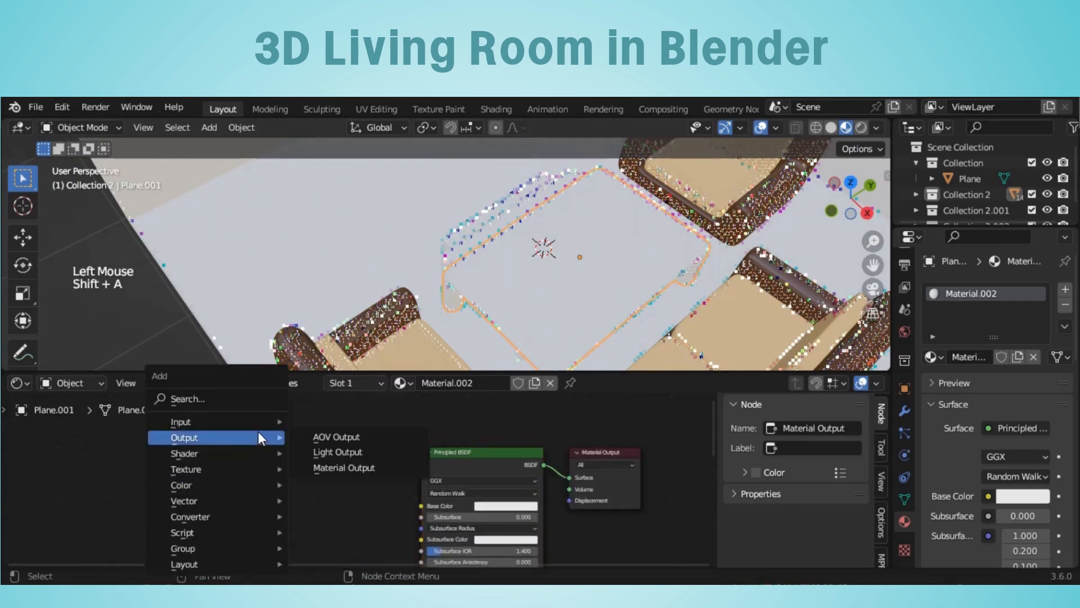
{"action": "type", "text": "colo"}
{"action": "left_click", "coordinate": [314, 434]}
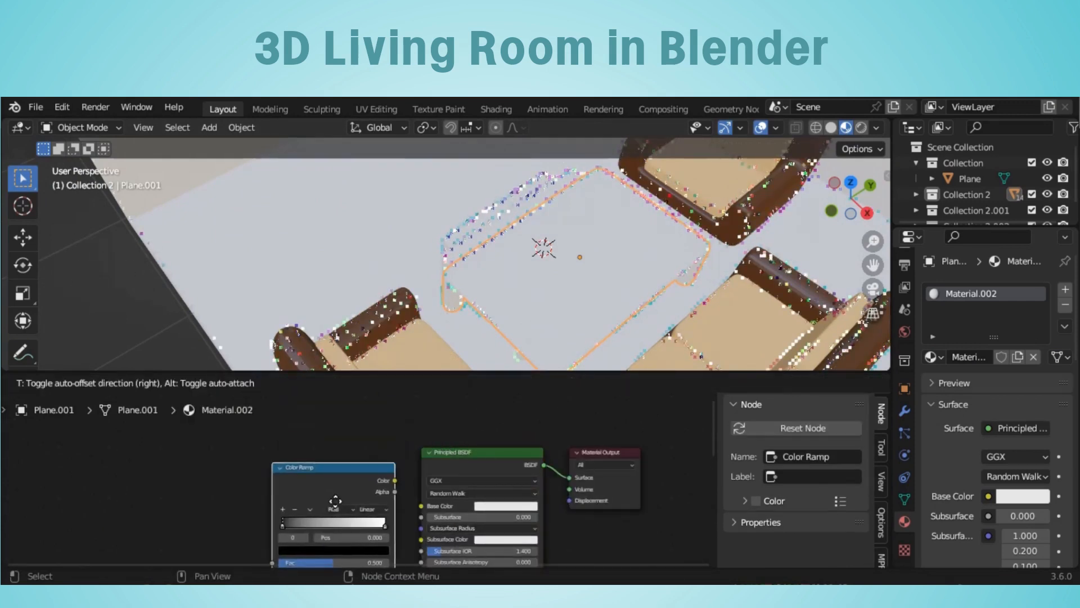
{"action": "left_click", "coordinate": [337, 507]}
{"action": "scroll", "coordinate": [348, 501], "scroll_direction": "down", "scroll_amount": 4}
{"action": "middle_click_drag", "start_coordinate": [361, 457], "coordinate": [529, 398]}
{"action": "scroll", "coordinate": [532, 400], "scroll_direction": "up", "scroll_amount": 4}
{"action": "left_click_drag", "start_coordinate": [576, 424], "coordinate": [599, 436]}
{"action": "scroll", "coordinate": [597, 444], "scroll_direction": "up", "scroll_amount": 1}
{"action": "scroll", "coordinate": [466, 458], "scroll_direction": "down", "scroll_amount": 3}
{"action": "middle_click_drag", "start_coordinate": [461, 492], "coordinate": [434, 498]}
Add a Noise Texture node and connect its Fac output to the Color Ramp's Fac input.
{"action": "left_click", "coordinate": [263, 471]}
{"action": "key", "text": "shift+a"}
{"action": "left_click", "coordinate": [228, 400]}
{"action": "type", "text": "noi"}
{"action": "key", "text": "Return"}
{"action": "left_click", "coordinate": [323, 478]}
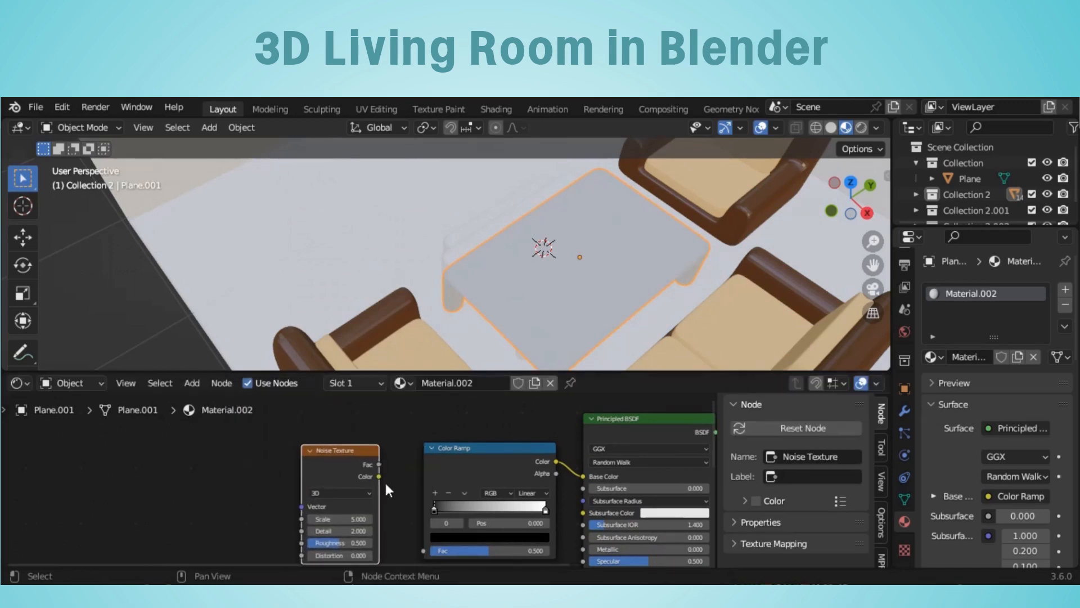
{"action": "left_click_drag", "start_coordinate": [378, 463], "coordinate": [440, 382]}
{"action": "scroll", "coordinate": [420, 450], "scroll_direction": "up", "scroll_amount": 1}
{"action": "scroll", "coordinate": [420, 450], "scroll_direction": "down", "scroll_amount": 3}
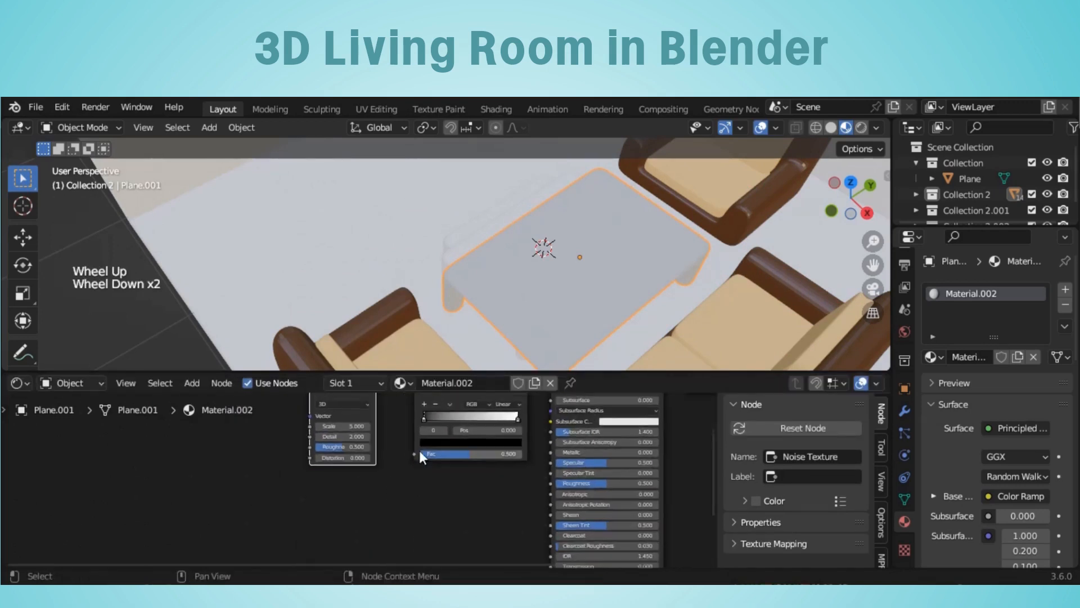
{"action": "middle_click_drag", "start_coordinate": [420, 450], "coordinate": [374, 436]}
{"action": "left_click_drag", "start_coordinate": [372, 429], "coordinate": [405, 492]}
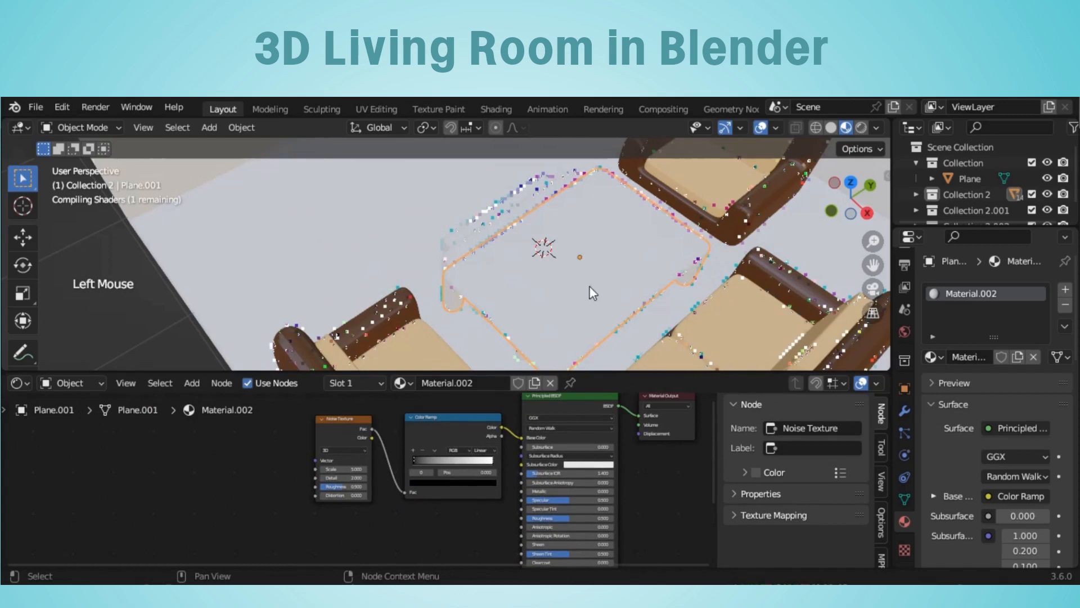
Recolor the Color Ramp's black stop to brown and its white stop to a light peach-orange.
{"action": "scroll", "coordinate": [592, 295], "scroll_direction": "up", "scroll_amount": 5}
{"action": "left_click", "coordinate": [472, 484]}
{"action": "left_click_drag", "start_coordinate": [523, 369], "coordinate": [521, 384]}
{"action": "left_click", "coordinate": [462, 389]}
{"action": "left_click", "coordinate": [539, 457]}
{"action": "left_click", "coordinate": [545, 457]}
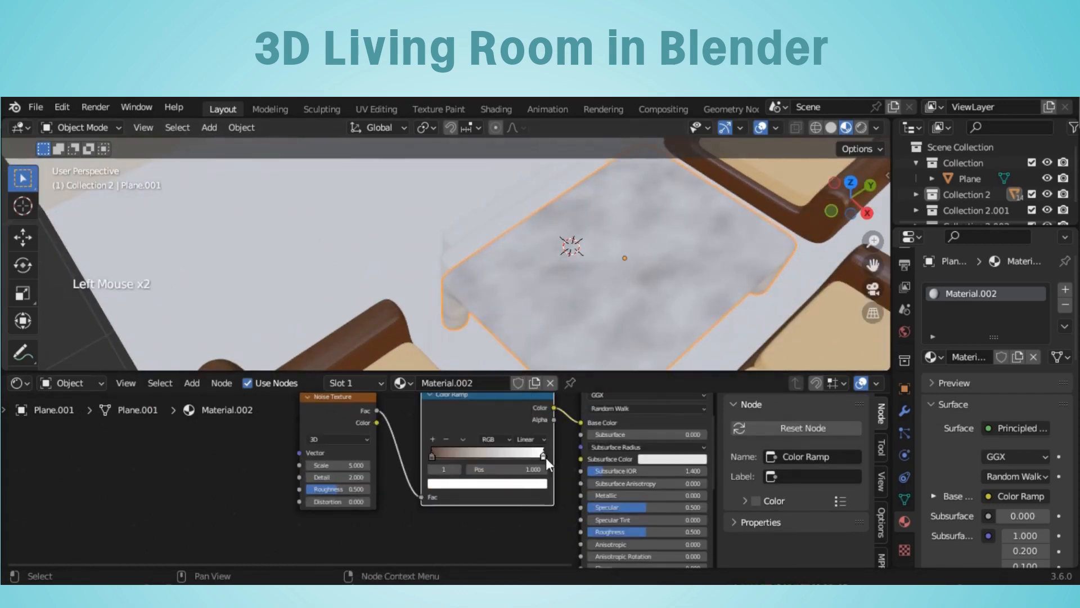
{"action": "left_click", "coordinate": [521, 483]}
{"action": "left_click", "coordinate": [467, 379]}
Move the Color Ramp's dark stop to position 0.232 and deepen its brown color.
{"action": "left_click_drag", "start_coordinate": [433, 454], "coordinate": [458, 455]}
{"action": "left_click_drag", "start_coordinate": [353, 401], "coordinate": [350, 430]}
{"action": "left_click_drag", "start_coordinate": [477, 395], "coordinate": [476, 414]}
{"action": "scroll", "coordinate": [274, 463], "scroll_direction": "down", "scroll_amount": 3}
{"action": "scroll", "coordinate": [269, 464], "scroll_direction": "up", "scroll_amount": 3}
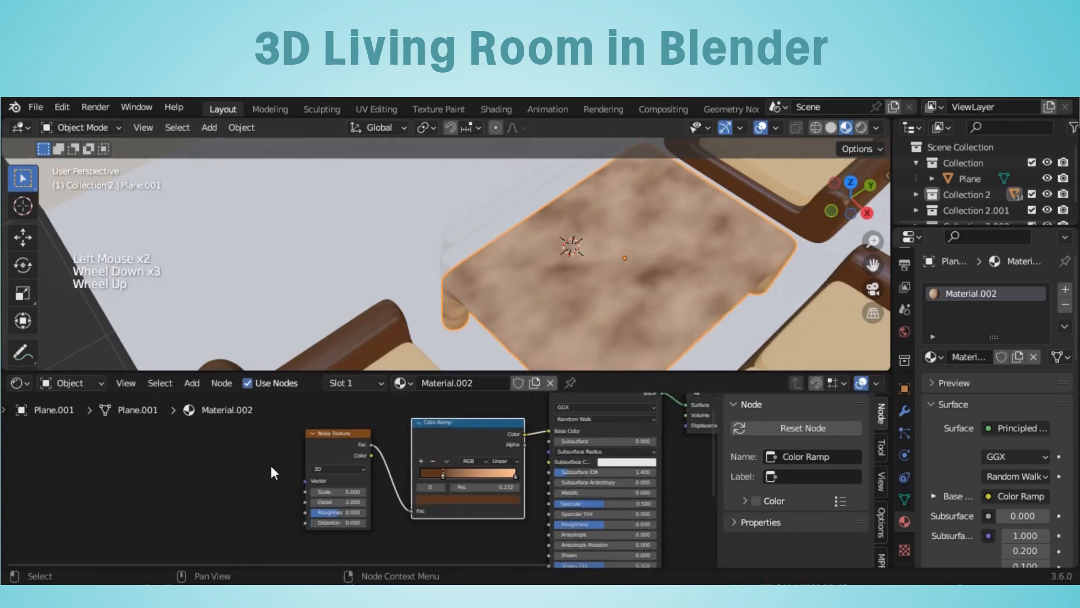
Add a Wave Texture node and connect its Color output to the Noise Texture's Vector input.
{"action": "left_click", "coordinate": [229, 466]}
{"action": "key", "text": "shift+a"}
{"action": "left_click", "coordinate": [206, 401]}
{"action": "type", "text": "wave"}
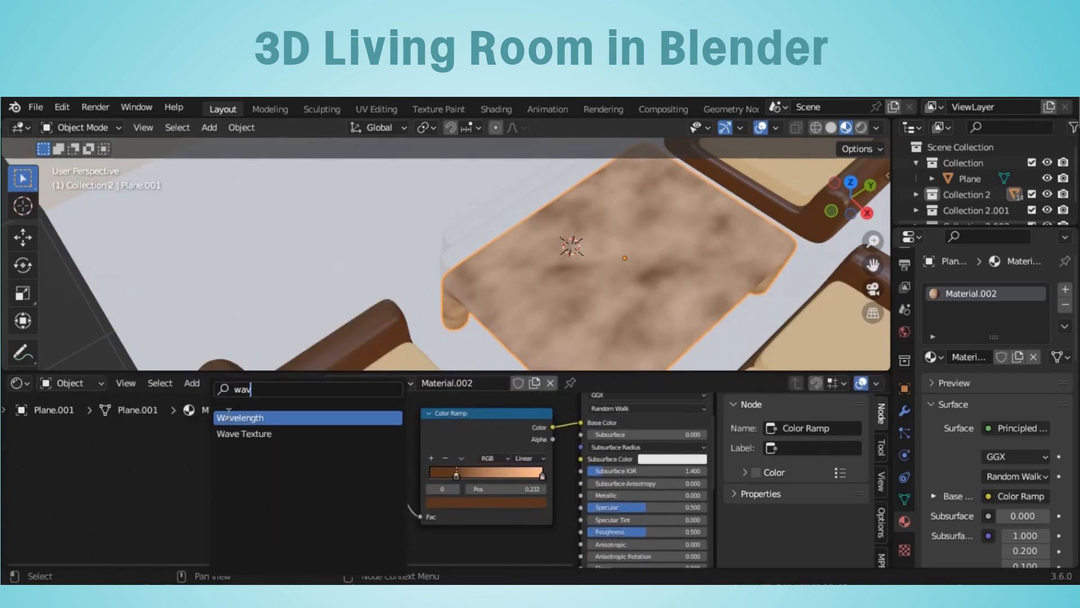
{"action": "key", "text": "Return"}
{"action": "left_click", "coordinate": [277, 475]}
{"action": "left_click_drag", "start_coordinate": [263, 436], "coordinate": [297, 481]}
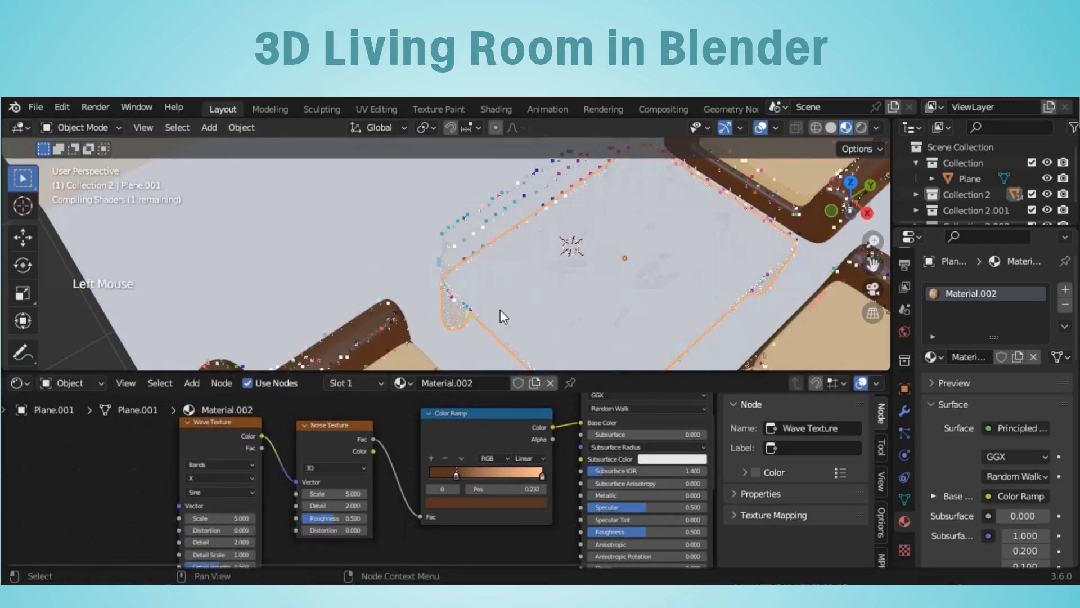
Lower the Wave Texture's scale and raise the Noise Texture's distortion to form wood grain on the tabletop.
{"action": "scroll", "coordinate": [364, 481], "scroll_direction": "down", "scroll_amount": 1}
{"action": "scroll", "coordinate": [540, 316], "scroll_direction": "up", "scroll_amount": 2}
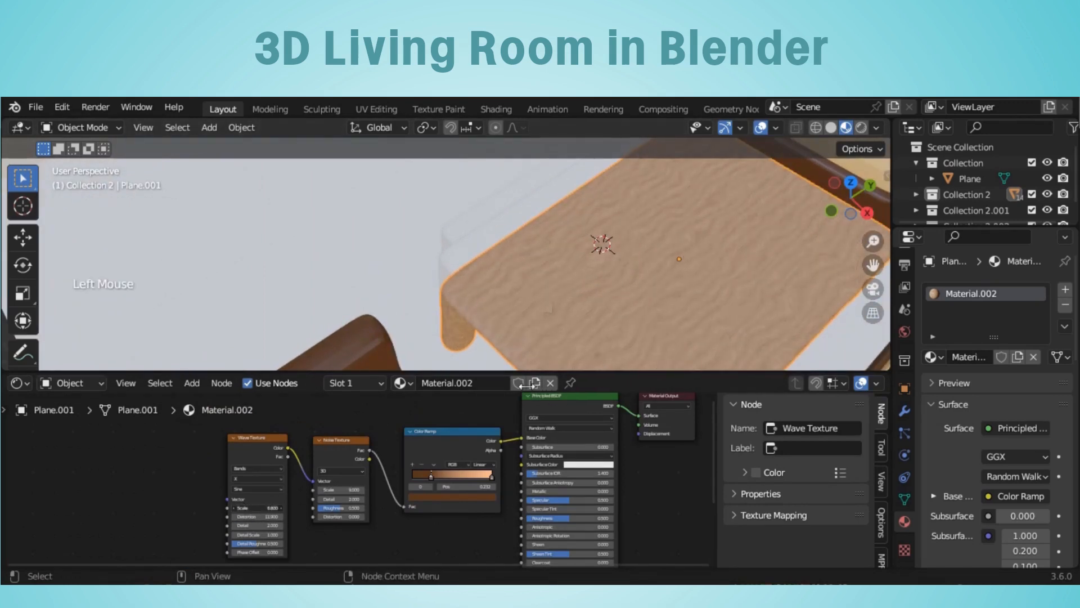
{"action": "left_click_drag", "start_coordinate": [503, 383], "coordinate": [496, 383]}
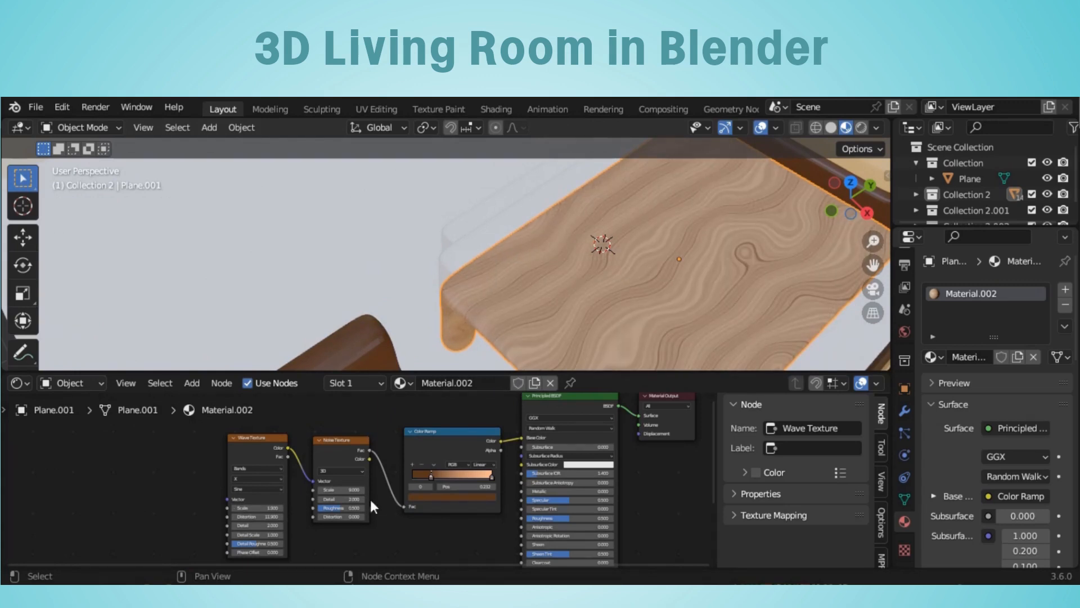
{"action": "left_click_drag", "start_coordinate": [342, 517], "coordinate": [642, 280]}
{"action": "scroll", "coordinate": [569, 305], "scroll_direction": "down", "scroll_amount": 1}
{"action": "scroll", "coordinate": [566, 305], "scroll_direction": "up", "scroll_amount": 7}
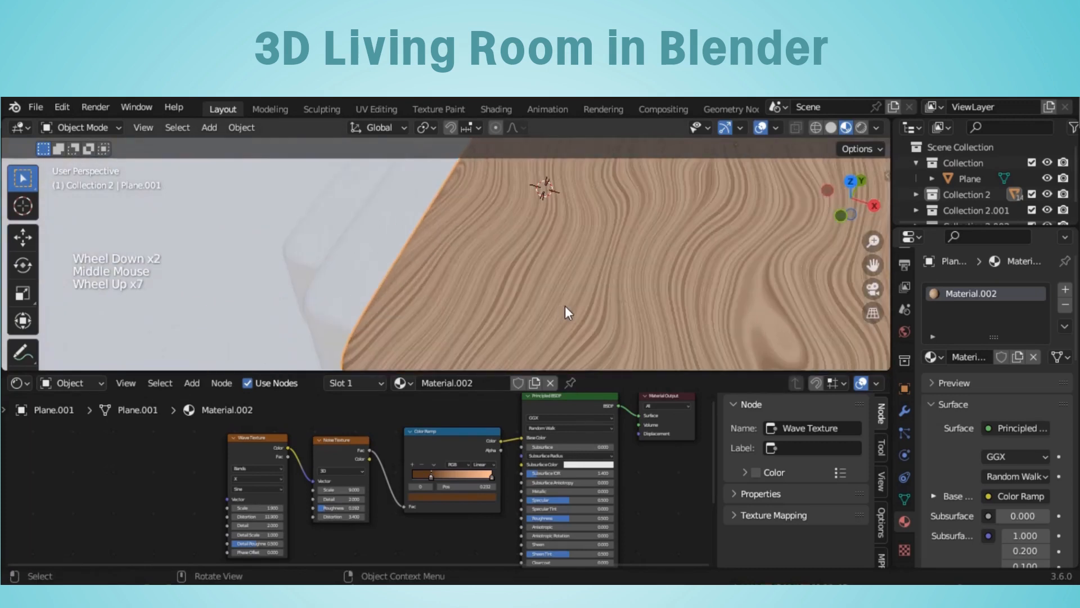
Reduce the Noise Texture's scale and the Wave Texture's detail to refine the table's wood grain.
{"action": "left_click_drag", "start_coordinate": [338, 485], "coordinate": [329, 485]}
{"action": "scroll", "coordinate": [532, 284], "scroll_direction": "down", "scroll_amount": 4}
{"action": "middle_click_drag", "start_coordinate": [532, 285], "coordinate": [393, 395]}
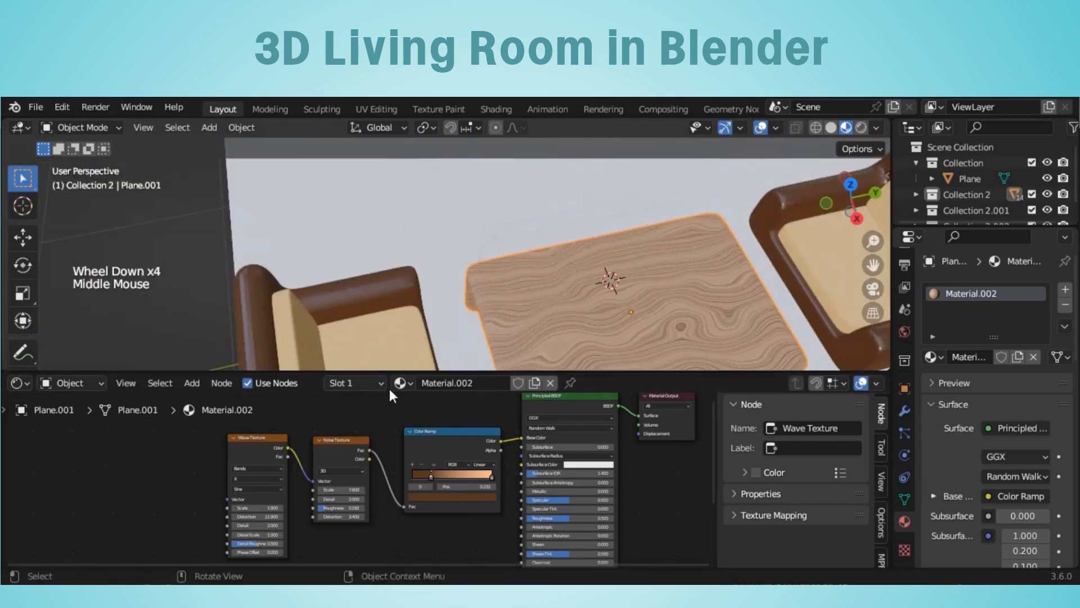
{"action": "left_click_drag", "start_coordinate": [555, 286], "coordinate": [522, 294]}
{"action": "scroll", "coordinate": [498, 284], "scroll_direction": "down", "scroll_amount": 2}
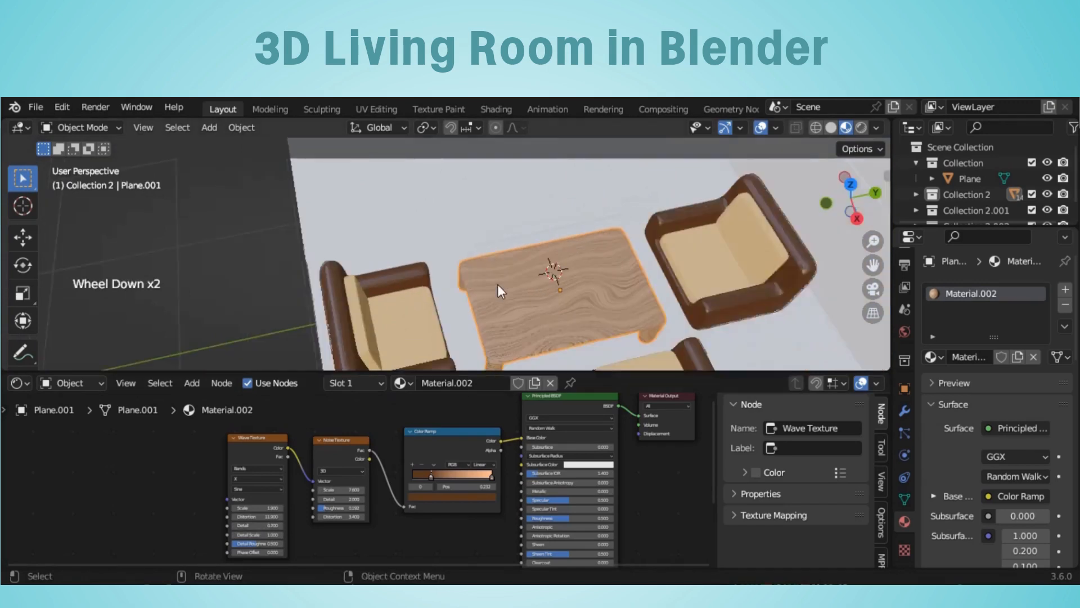
{"action": "scroll", "coordinate": [498, 284], "scroll_direction": "up", "scroll_amount": 2}
Increase the Wave Texture's detail scale and raise its detail roughness to 1.000.
{"action": "left_click_drag", "start_coordinate": [873, 266], "coordinate": [863, 188]}
{"action": "left_click_drag", "start_coordinate": [259, 533], "coordinate": [538, 290]}
{"action": "left_click_drag", "start_coordinate": [264, 535], "coordinate": [577, 306]}
{"action": "scroll", "coordinate": [616, 325], "scroll_direction": "down", "scroll_amount": 2}
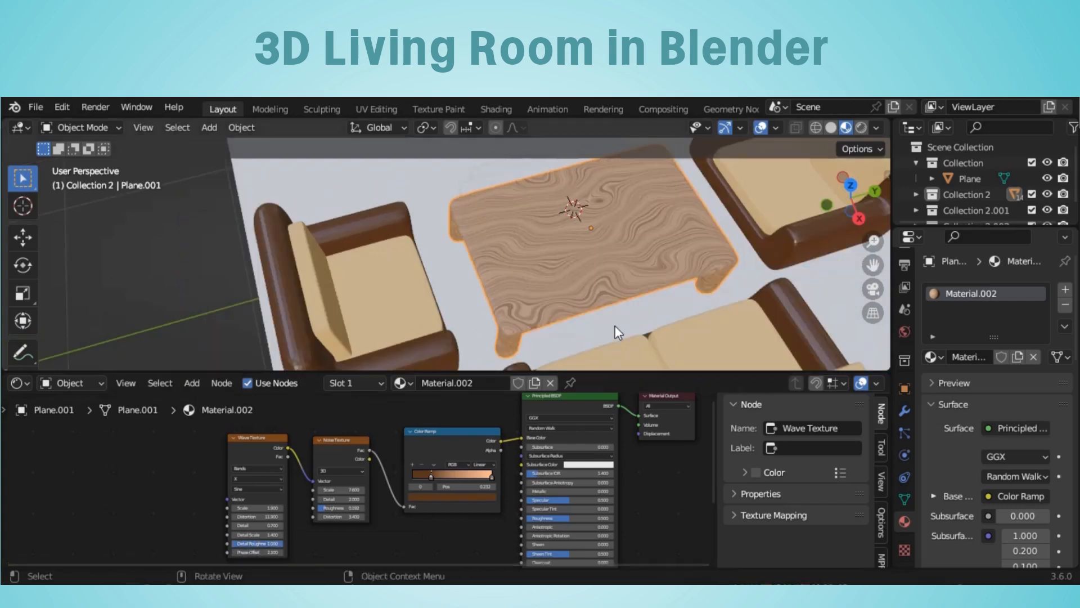
Select the coffee table's central top face in Edit Mode and add a second material slot holding Material.002.
{"action": "key", "text": "Tab"}
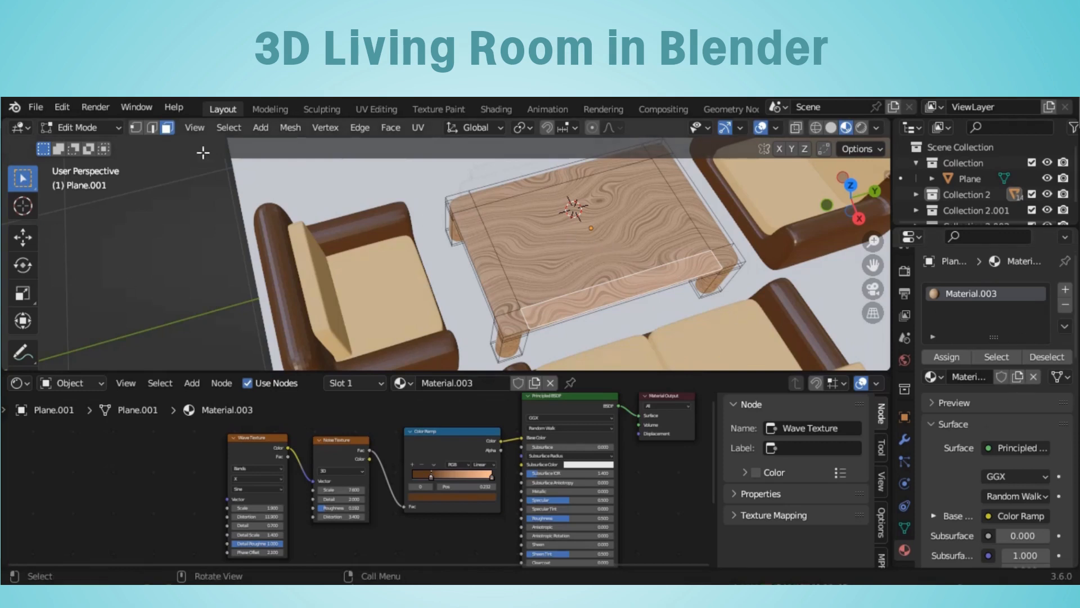
{"action": "left_click", "coordinate": [684, 249]}
{"action": "left_click", "coordinate": [1065, 290]}
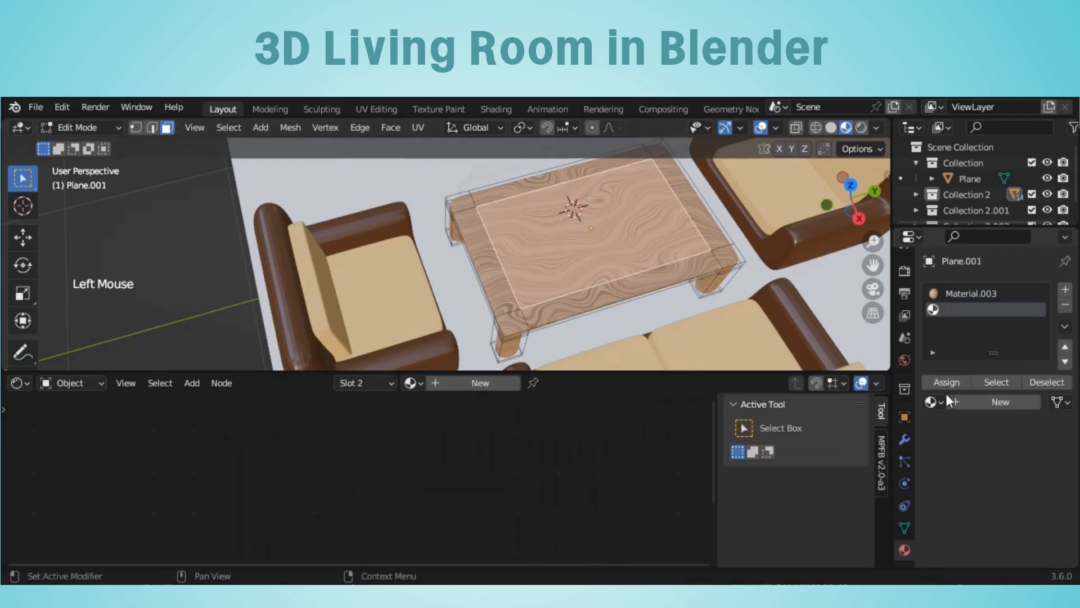
{"action": "left_click", "coordinate": [934, 403]}
{"action": "left_click", "coordinate": [850, 269]}
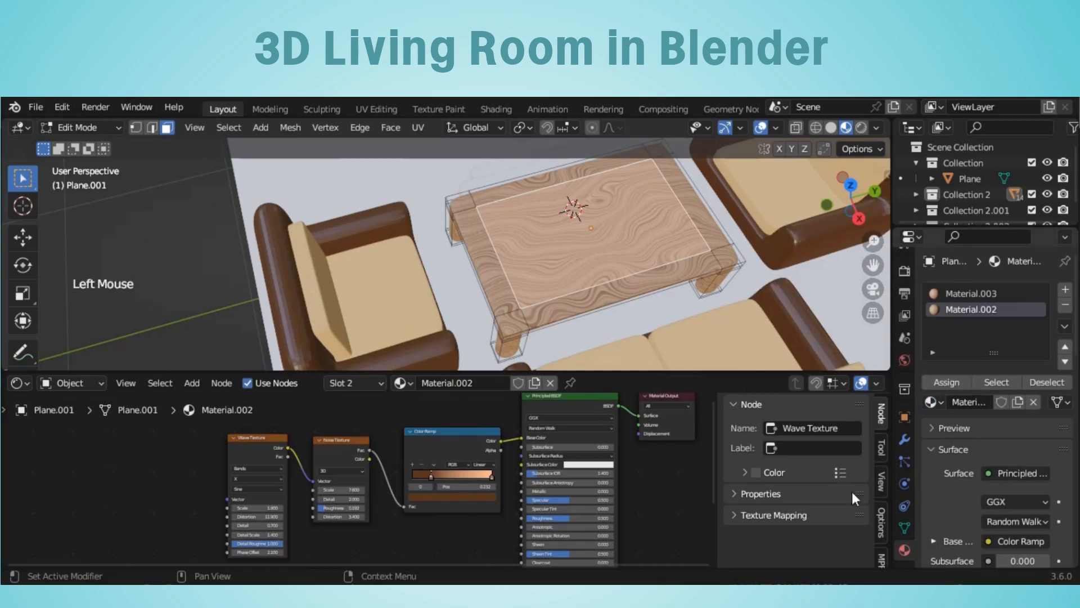
Lighten the peach end stop of the Color Ramp in Material.002.
{"action": "left_click", "coordinate": [493, 478]}
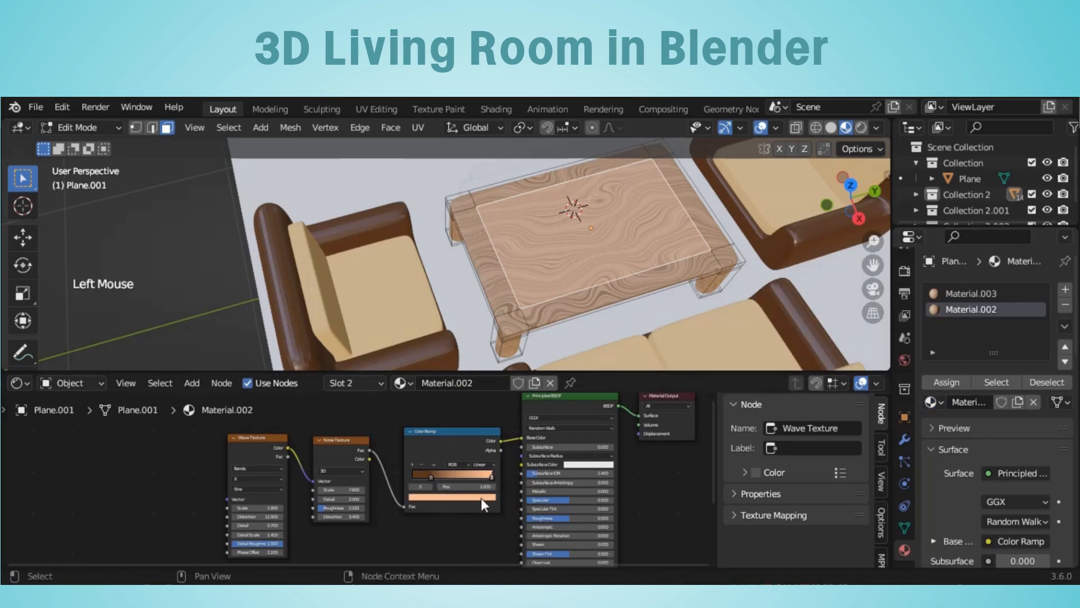
{"action": "left_click", "coordinate": [481, 498]}
{"action": "left_click_drag", "start_coordinate": [478, 392], "coordinate": [480, 383]}
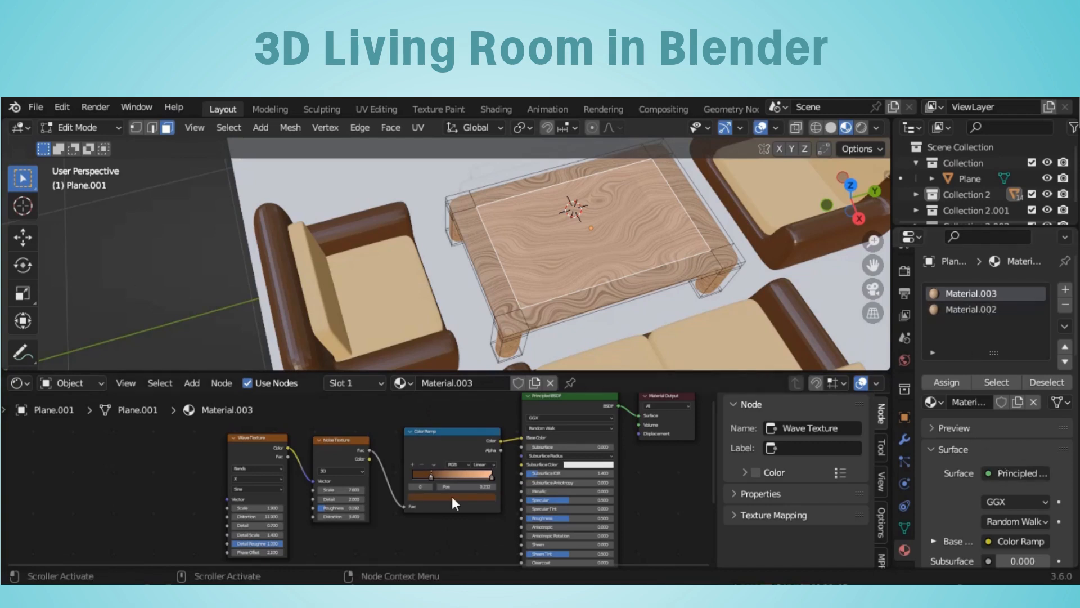
Darken the Color Ramp stops of Material.003 to a deep brown for the table's border and legs.
{"action": "left_click", "coordinate": [483, 498]}
{"action": "left_click", "coordinate": [483, 497]}
{"action": "left_click_drag", "start_coordinate": [478, 388], "coordinate": [477, 415]}
{"action": "scroll", "coordinate": [481, 293], "scroll_direction": "up", "scroll_amount": 4}
{"action": "scroll", "coordinate": [572, 304], "scroll_direction": "down", "scroll_amount": 1}
{"action": "left_click", "coordinate": [483, 498]}
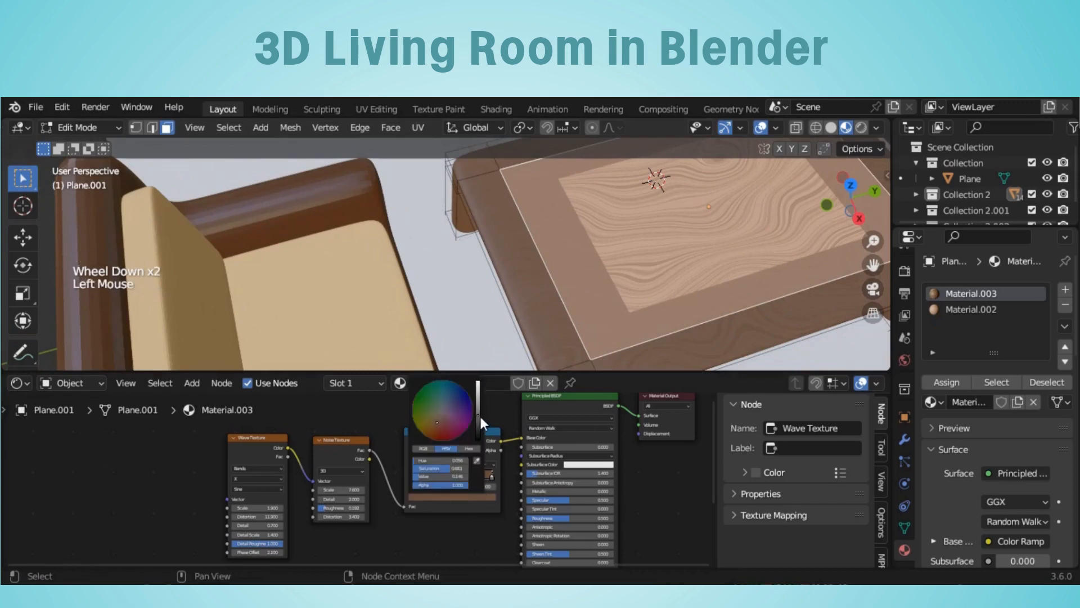
Cut an edge loop across the middle of the table's width and bevel it into two loops near the table's ends.
{"action": "scroll", "coordinate": [569, 281], "scroll_direction": "up", "scroll_amount": 2}
{"action": "scroll", "coordinate": [580, 270], "scroll_direction": "down", "scroll_amount": 3}
{"action": "middle_click_drag", "start_coordinate": [591, 258], "coordinate": [636, 237]}
{"action": "scroll", "coordinate": [636, 236], "scroll_direction": "up", "scroll_amount": 3}
{"action": "mouse_move", "coordinate": [636, 236]}
{"action": "middle_mouse_down"}
{"action": "mouse_move", "coordinate": [668, 224]}
{"action": "mouse_move", "coordinate": [638, 230]}
{"action": "middle_mouse_up"}
{"action": "scroll", "coordinate": [638, 230], "scroll_direction": "down", "scroll_amount": 2}
{"action": "left_click", "coordinate": [151, 127]}
{"action": "key", "text": "ctrl+r"}
{"action": "left_click", "coordinate": [647, 217]}
{"action": "key", "text": "ctrl+b"}
{"action": "right_click", "coordinate": [648, 217]}
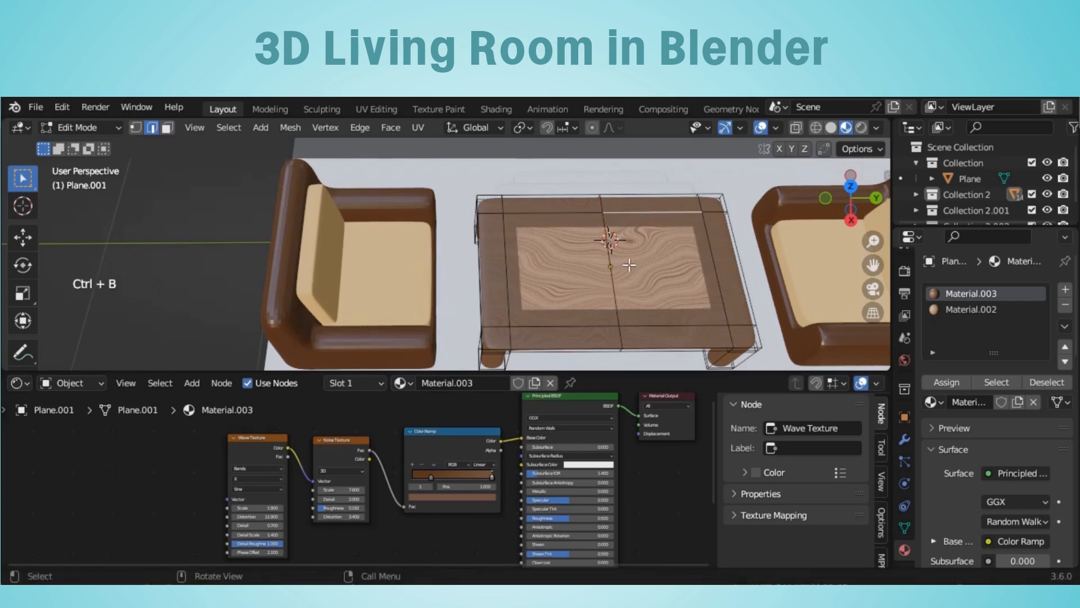
{"action": "key", "text": "ctrl+b"}
{"action": "left_click", "coordinate": [724, 250]}
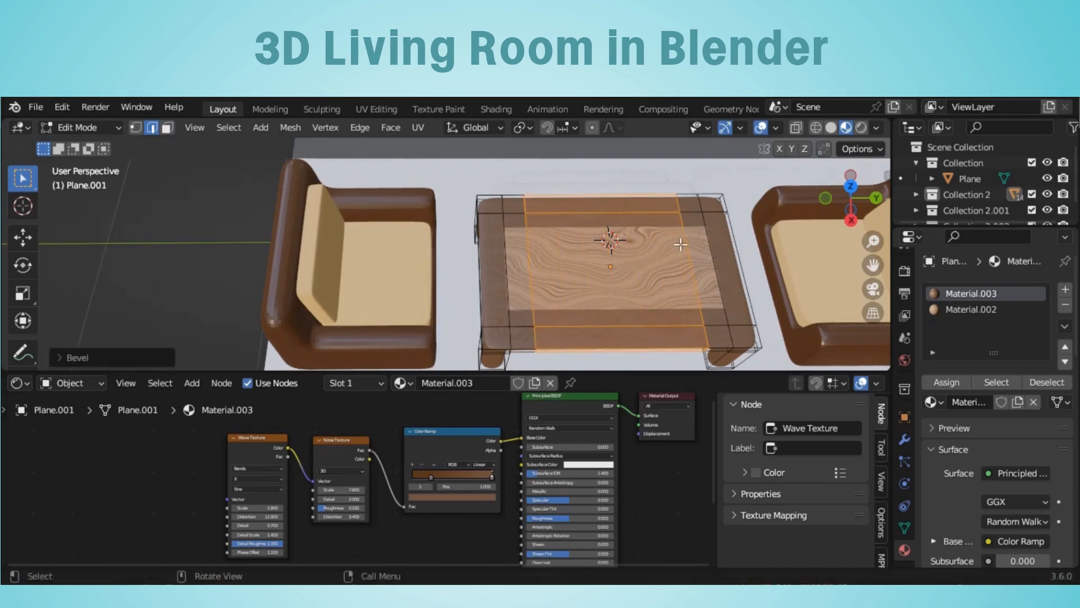
Cut an edge loop along the table's length, bevel it into two loops near the long sides, and leave Edit Mode.
{"action": "left_click", "coordinate": [532, 249]}
{"action": "key", "text": "ctrl+r"}
{"action": "double_click", "coordinate": [528, 246]}
{"action": "key", "text": "ctrl+b"}
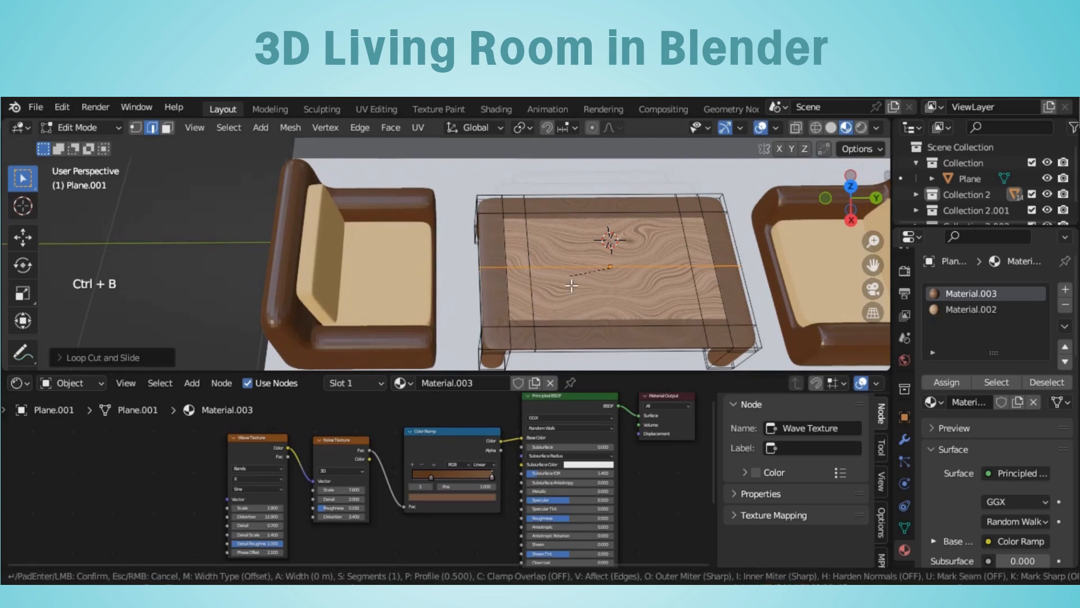
{"action": "left_click", "coordinate": [651, 251]}
{"action": "scroll", "coordinate": [650, 251], "scroll_direction": "up", "scroll_amount": 2}
{"action": "key", "text": "Tab"}
{"action": "scroll", "coordinate": [654, 236], "scroll_direction": "up", "scroll_amount": 3}
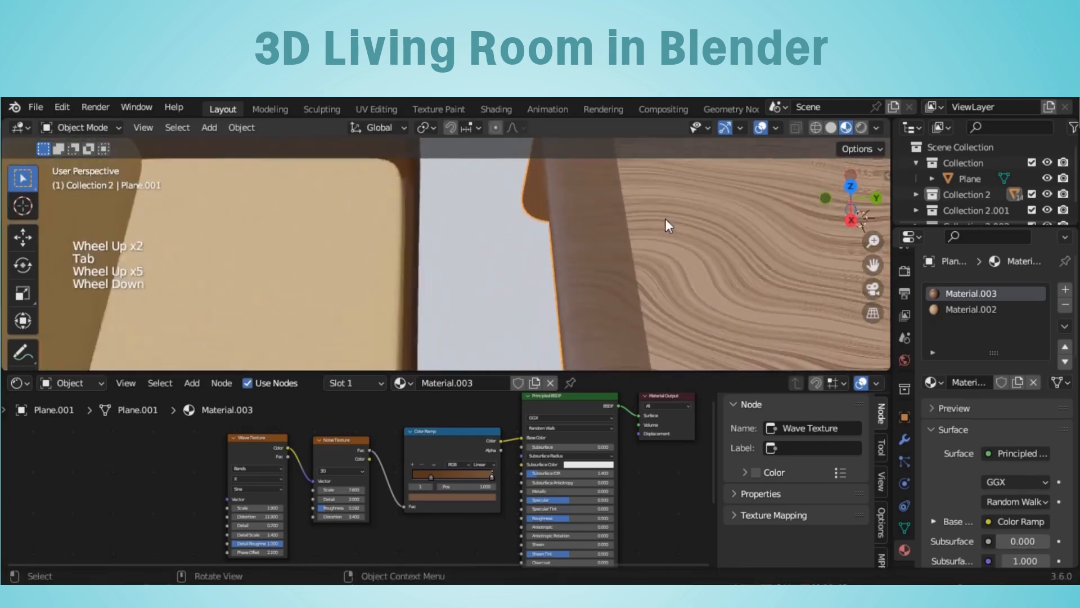
Shift the end stop of Material.002's Color Ramp to a golden yellow for the table's center.
{"action": "scroll", "coordinate": [658, 219], "scroll_direction": "down", "scroll_amount": 2}
{"action": "middle_click_drag", "start_coordinate": [658, 218], "coordinate": [780, 179]}
{"action": "scroll", "coordinate": [947, 316], "scroll_direction": "down", "scroll_amount": 5}
{"action": "left_click", "coordinate": [481, 496]}
{"action": "left_click", "coordinate": [432, 424]}
{"action": "left_click_drag", "start_coordinate": [432, 423], "coordinate": [431, 427]}
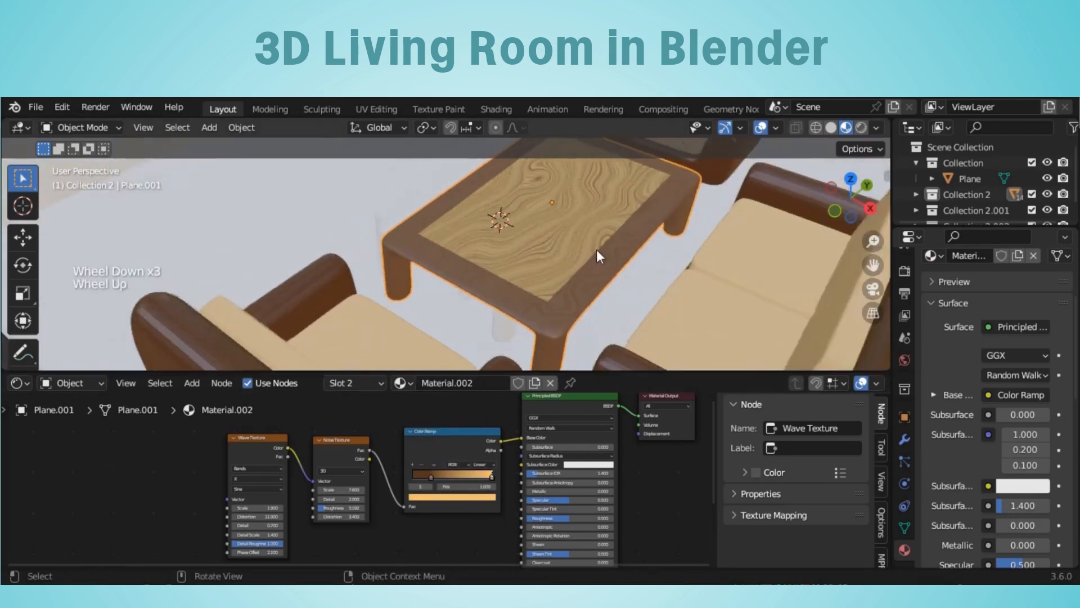
Assign Material.003 to both smaller nesting tables beside the coffee table.
{"action": "middle_click_drag", "start_coordinate": [596, 249], "coordinate": [351, 312]}
{"action": "left_click", "coordinate": [351, 312]}
{"action": "left_click", "coordinate": [941, 357]}
{"action": "left_click", "coordinate": [873, 429]}
{"action": "left_click", "coordinate": [328, 337]}
{"action": "left_click", "coordinate": [935, 358]}
{"action": "left_click", "coordinate": [850, 425]}
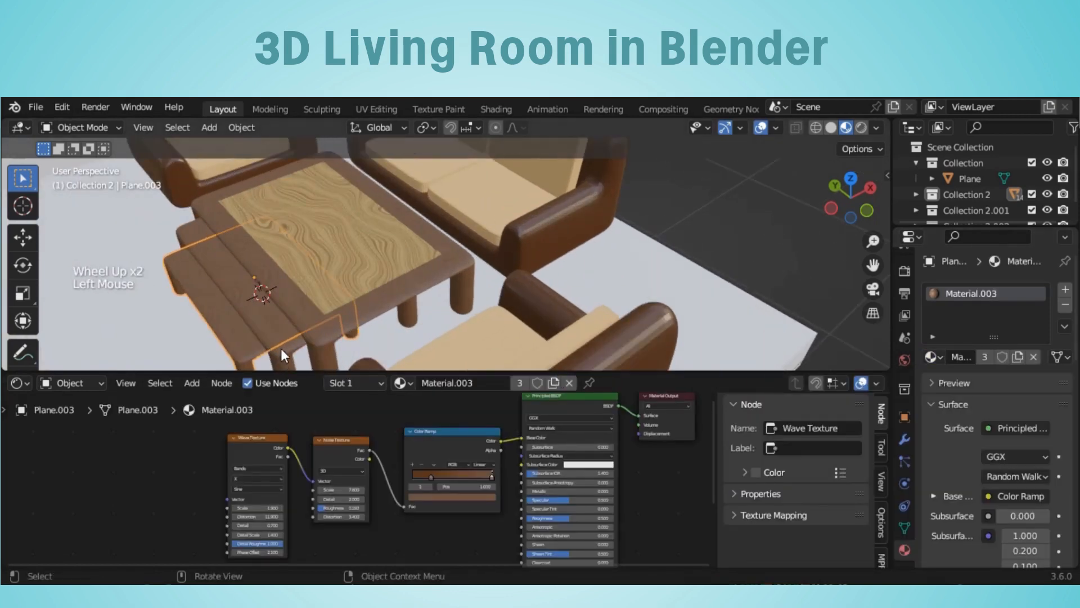
Isolate the middle nesting table by hiding everything else and select its central top face in Edit Mode.
{"action": "left_click", "coordinate": [284, 325]}
{"action": "key", "text": "shift+h"}
{"action": "middle_click_drag", "start_coordinate": [283, 325], "coordinate": [572, 252]}
{"action": "left_click", "coordinate": [571, 252]}
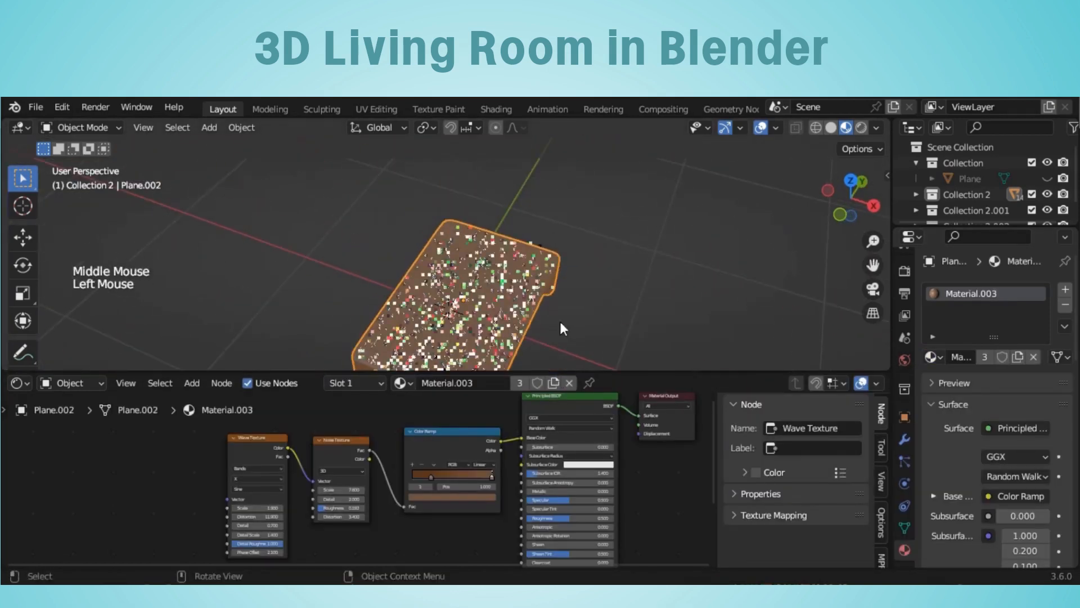
{"action": "key", "text": "Tab"}
{"action": "scroll", "coordinate": [593, 304], "scroll_direction": "down", "scroll_amount": 2}
{"action": "left_click", "coordinate": [349, 211]}
{"action": "left_click", "coordinate": [473, 269]}
{"action": "middle_click_drag", "start_coordinate": [698, 264], "coordinate": [601, 313]}
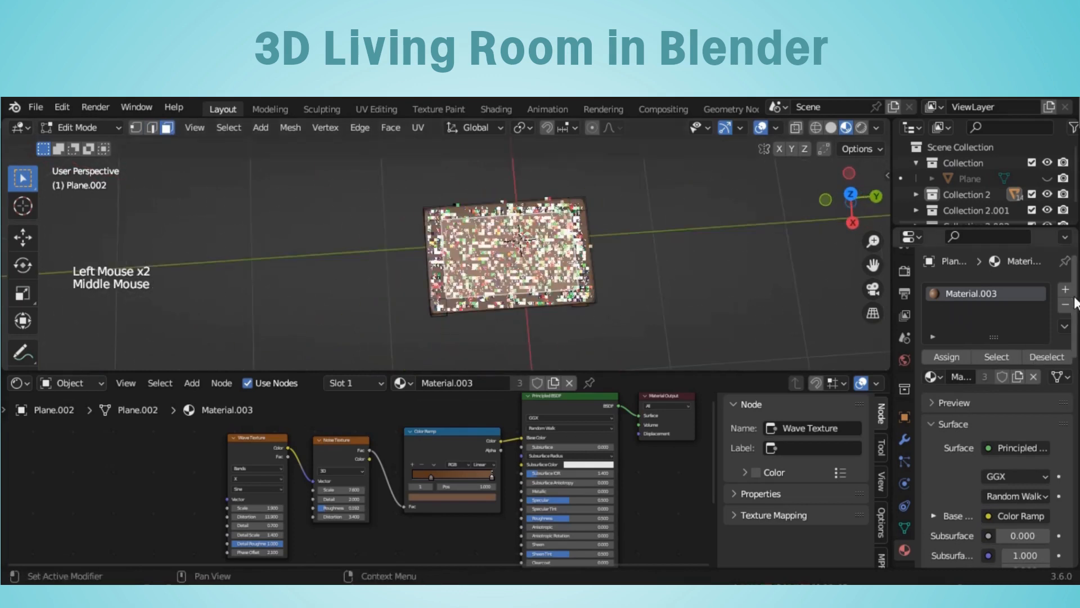
Add a second material slot with Material.002 to the middle nesting table and assign it to the central top face.
{"action": "left_click", "coordinate": [1065, 291]}
{"action": "left_click", "coordinate": [942, 402]}
{"action": "left_click", "coordinate": [831, 271]}
{"action": "scroll", "coordinate": [816, 273], "scroll_direction": "up", "scroll_amount": 4}
{"action": "left_click", "coordinate": [947, 383]}
Cut an edge loop across the middle nesting table's width and bevel it outward toward the two ends.
{"action": "left_click", "coordinate": [152, 127]}
{"action": "left_click", "coordinate": [593, 337]}
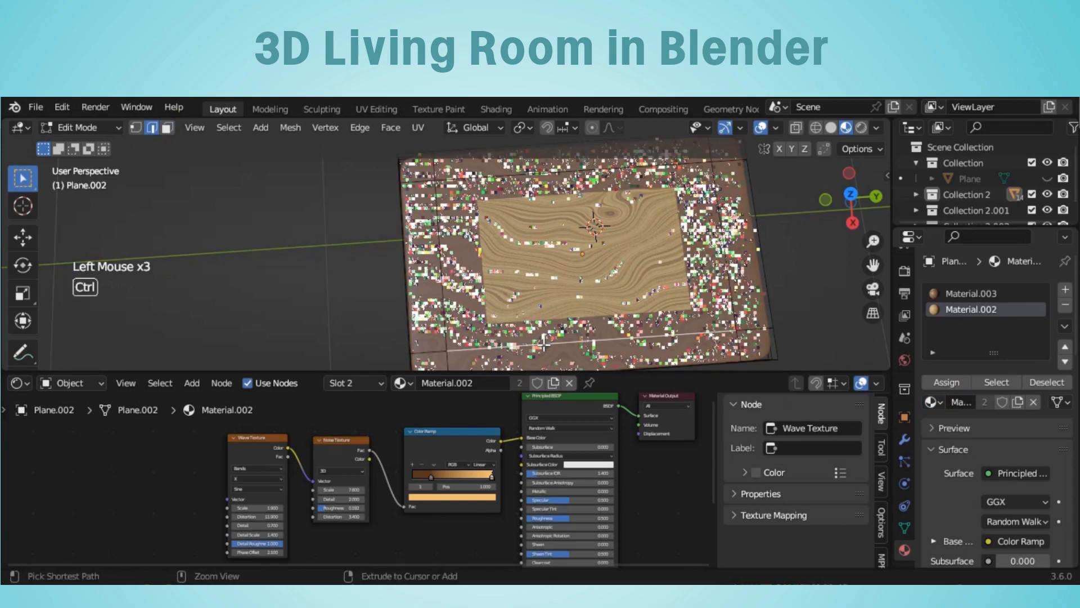
{"action": "key", "text": "ctrl+r"}
{"action": "double_click", "coordinate": [595, 341]}
{"action": "key", "text": "ctrl+b"}
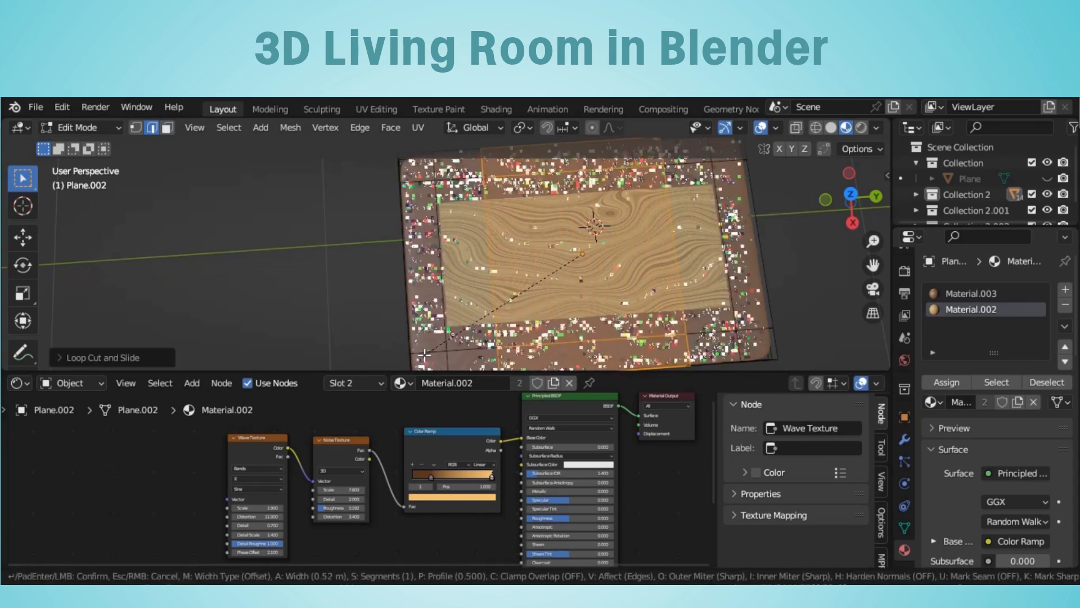
{"action": "left_click", "coordinate": [481, 263]}
Cut an edge loop along the middle nesting table's length, bevel it toward the long sides, and leave Edit Mode.
{"action": "key", "text": "ctrl+r"}
{"action": "double_click", "coordinate": [481, 261]}
{"action": "key", "text": "ctrl+b"}
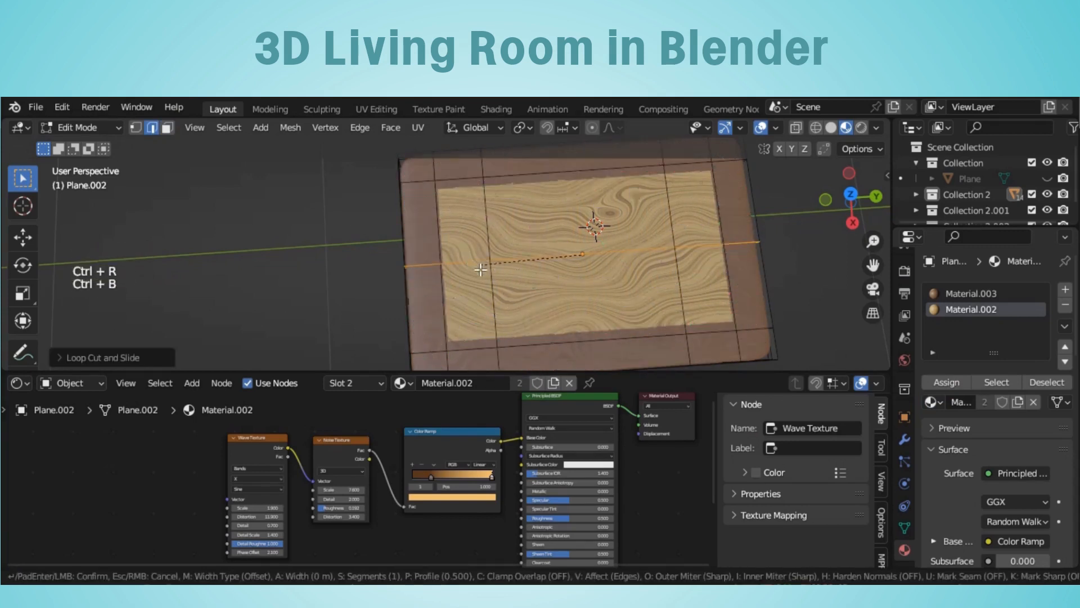
{"action": "left_click", "coordinate": [475, 369]}
{"action": "key", "text": "Tab"}
{"action": "scroll", "coordinate": [617, 194], "scroll_direction": "down", "scroll_amount": 2}
{"action": "middle_click_drag", "start_coordinate": [616, 194], "coordinate": [714, 189]}
{"action": "scroll", "coordinate": [599, 248], "scroll_direction": "down", "scroll_amount": 3}
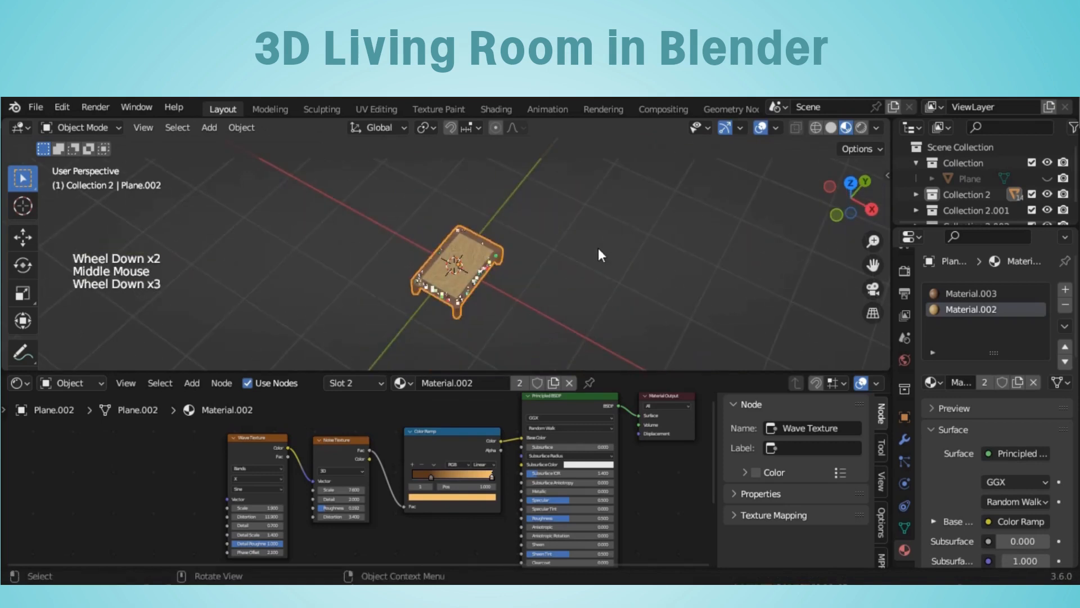
Unhide all objects and isolate the smallest nesting table by hiding everything else.
{"action": "key", "text": "alt+h"}
{"action": "scroll", "coordinate": [599, 248], "scroll_direction": "down", "scroll_amount": 1}
{"action": "middle_click_drag", "start_coordinate": [431, 248], "coordinate": [585, 194]}
{"action": "scroll", "coordinate": [586, 194], "scroll_direction": "up", "scroll_amount": 4}
{"action": "left_click_drag", "start_coordinate": [873, 265], "coordinate": [873, 149]}
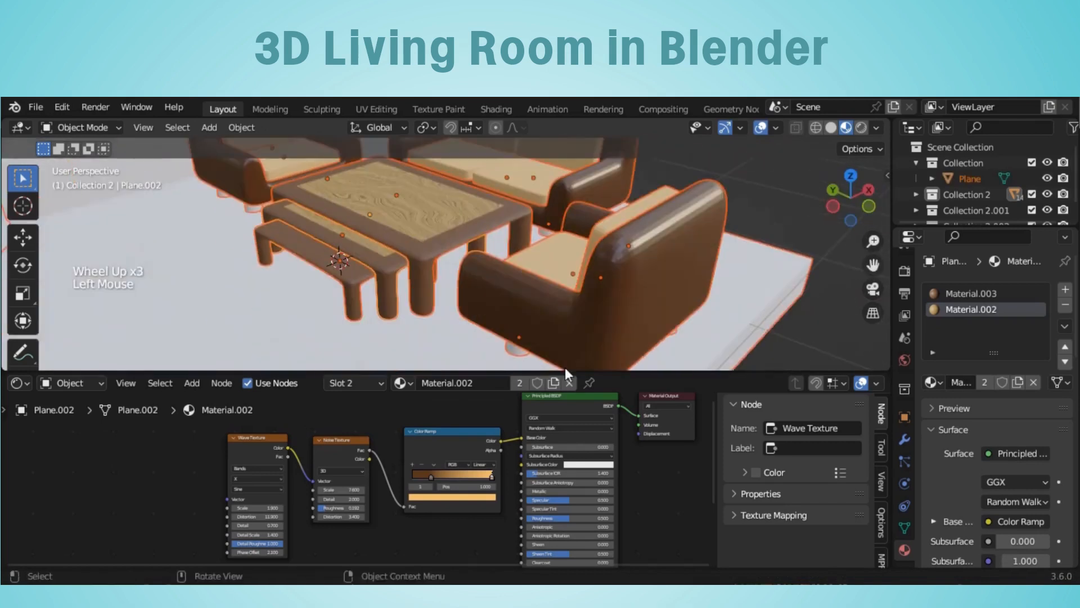
{"action": "left_click", "coordinate": [360, 276]}
{"action": "key", "text": "shift+h"}
{"action": "middle_click_drag", "start_coordinate": [420, 288], "coordinate": [451, 304]}
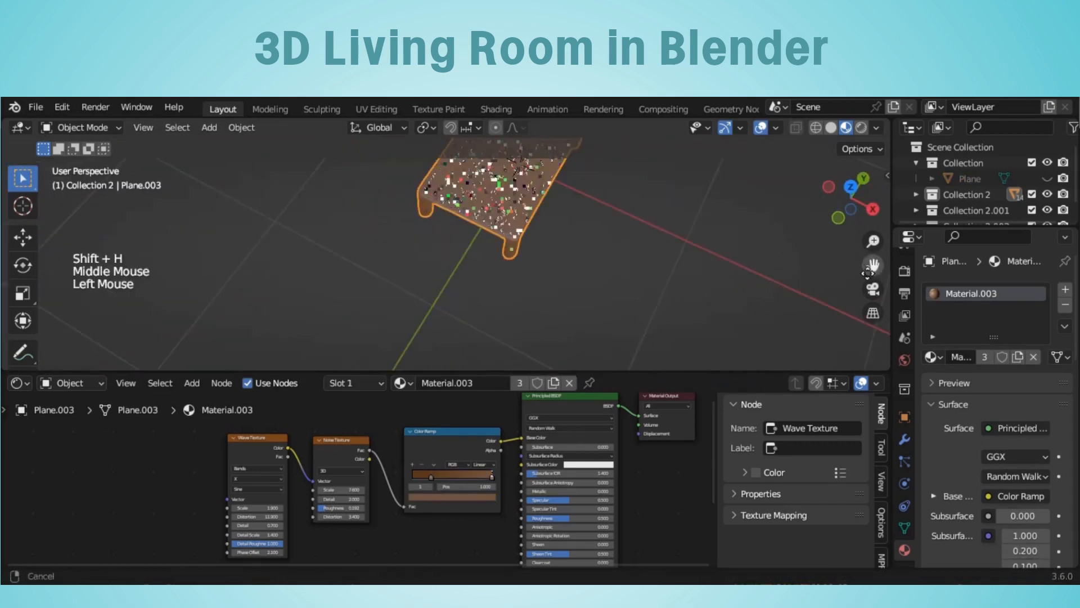
{"action": "left_click", "coordinate": [573, 302]}
{"action": "scroll", "coordinate": [573, 302], "scroll_direction": "up", "scroll_amount": 3}
Select the smallest nesting table's central top face in Edit Mode and assign it Material.002 from a second slot.
{"action": "key", "text": "Tab"}
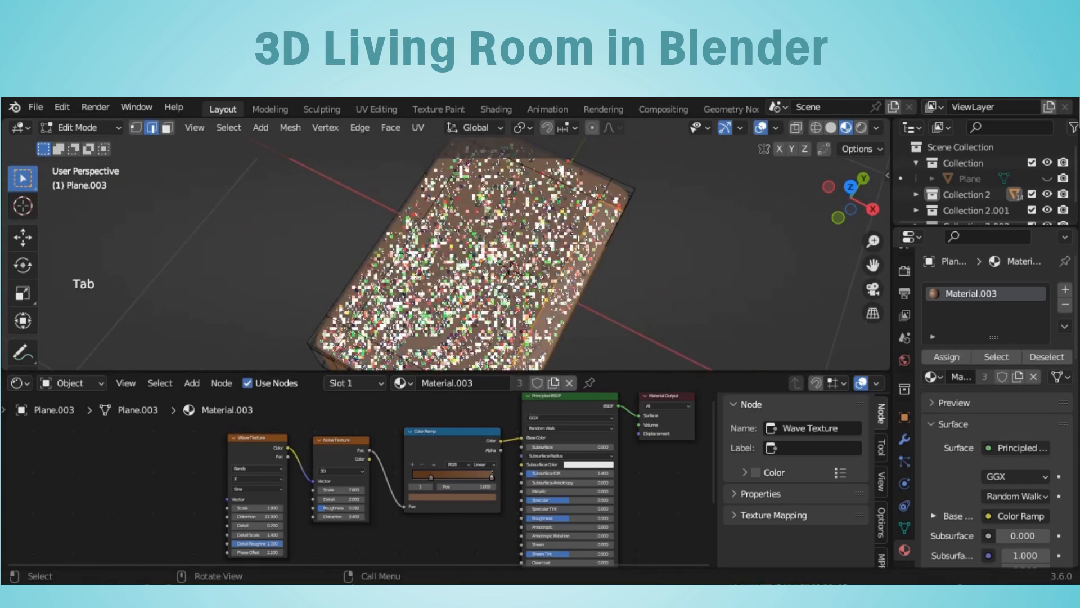
{"action": "left_click", "coordinate": [167, 128]}
{"action": "left_click", "coordinate": [473, 264]}
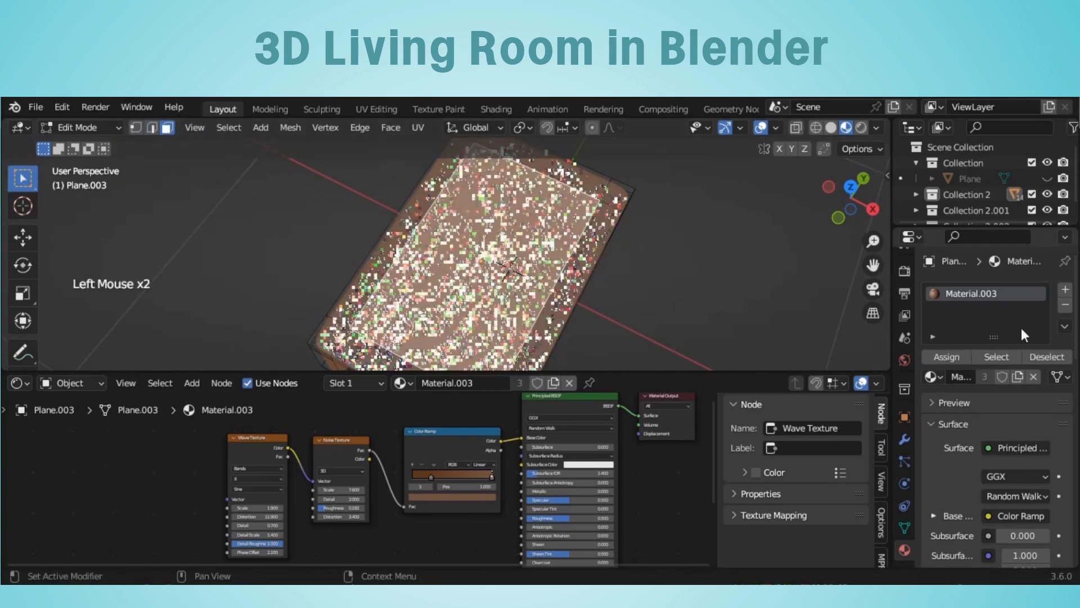
{"action": "left_click", "coordinate": [1065, 289]}
{"action": "left_click", "coordinate": [932, 402]}
{"action": "left_click", "coordinate": [826, 271]}
Cut an edge loop across the smallest nesting table's width and bevel it outward toward the two ends.
{"action": "scroll", "coordinate": [755, 284], "scroll_direction": "down", "scroll_amount": 2}
{"action": "middle_click_drag", "start_coordinate": [755, 285], "coordinate": [288, 142]}
{"action": "left_click", "coordinate": [152, 128]}
{"action": "left_click", "coordinate": [476, 220]}
{"action": "key", "text": "ctrl+r"}
{"action": "left_click", "coordinate": [478, 222]}
{"action": "left_click", "coordinate": [477, 223]}
{"action": "key", "text": "ctrl+b"}
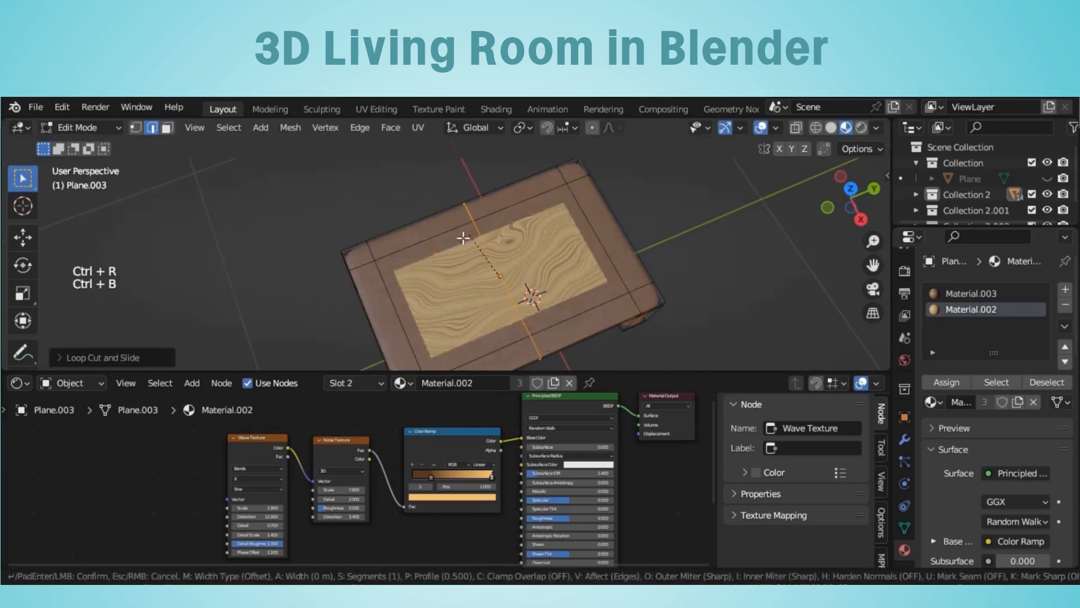
{"action": "left_click", "coordinate": [437, 297]}
Cut an edge loop along the smallest nesting table's length, bevel it toward the long sides, and leave Edit Mode.
{"action": "key", "text": "ctrl+r"}
{"action": "left_click", "coordinate": [435, 302]}
{"action": "left_click", "coordinate": [435, 302]}
{"action": "key", "text": "ctrl+b"}
{"action": "left_click", "coordinate": [692, 191]}
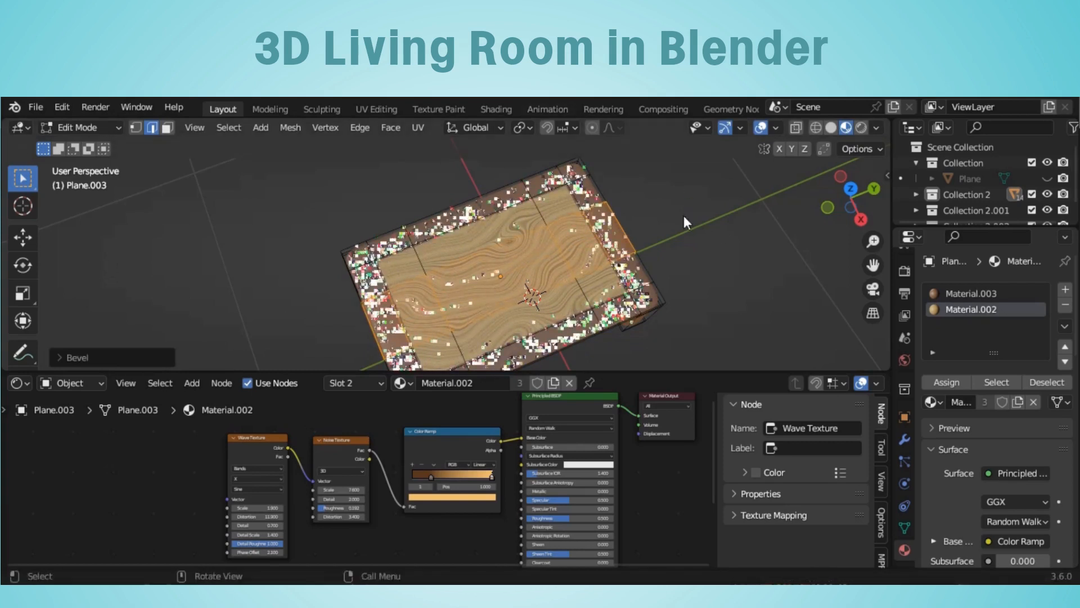
{"action": "key", "text": "Tab"}
{"action": "scroll", "coordinate": [666, 262], "scroll_direction": "down", "scroll_amount": 2}
Enlarge the 3D viewport over the shader editor and unhide all objects in the room.
{"action": "left_click", "coordinate": [501, 276]}
{"action": "left_click_drag", "start_coordinate": [560, 372], "coordinate": [561, 565]}
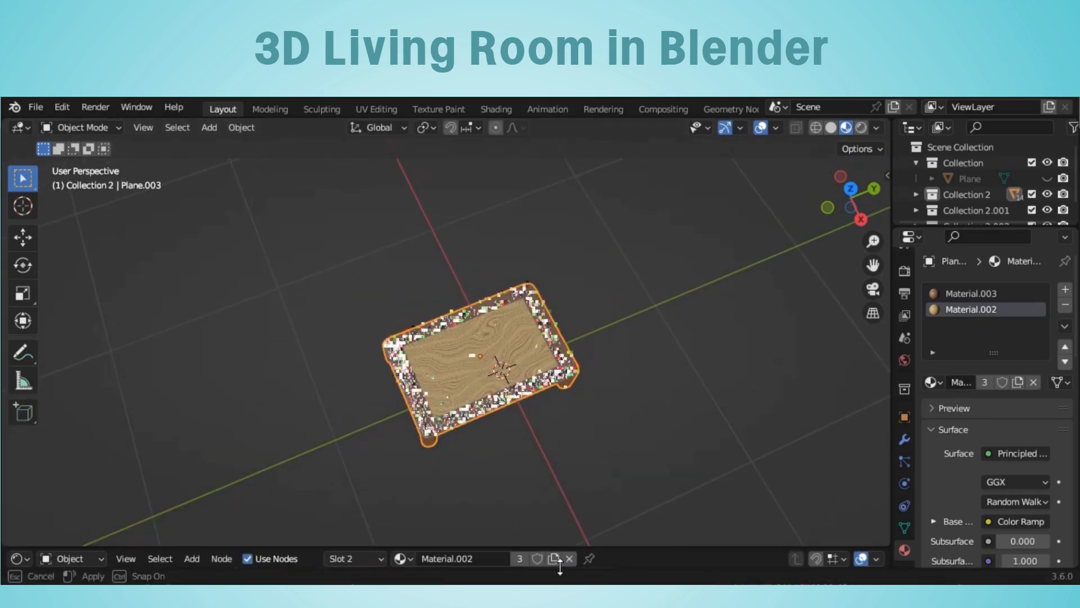
{"action": "scroll", "coordinate": [569, 449], "scroll_direction": "down", "scroll_amount": 2}
{"action": "key", "text": "alt+h"}
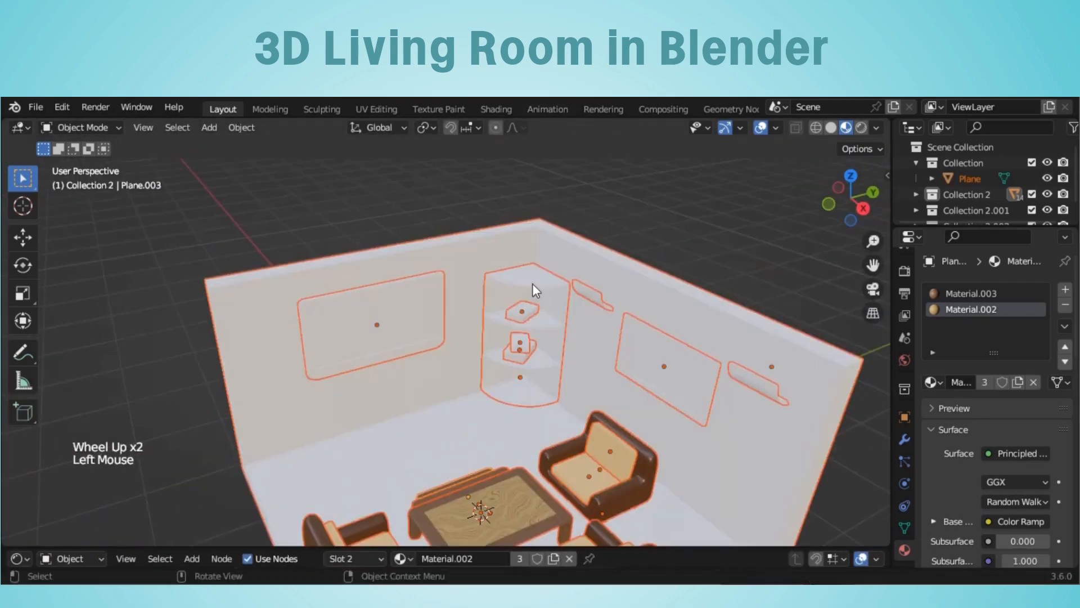
Apply the golden wood material to the corner shelf and make it an independent copy, Material.004.
{"action": "left_click", "coordinate": [532, 285]}
{"action": "left_click", "coordinate": [931, 356]}
{"action": "left_click", "coordinate": [775, 401]}
{"action": "scroll", "coordinate": [776, 400], "scroll_direction": "up", "scroll_amount": 5}
{"action": "scroll", "coordinate": [775, 401], "scroll_direction": "down", "scroll_amount": 1}
{"action": "left_click", "coordinate": [1018, 358]}
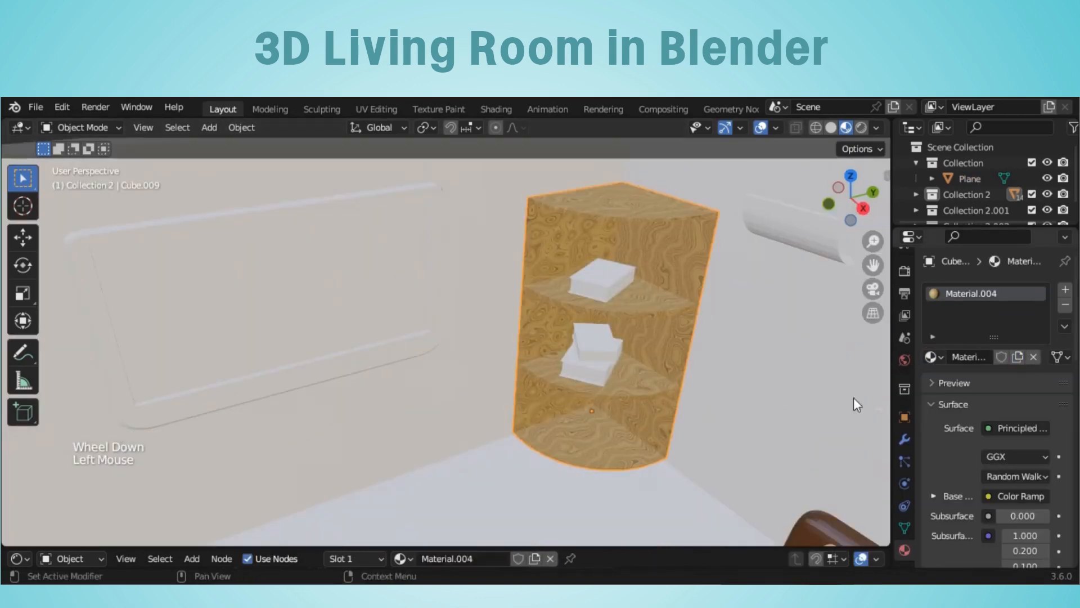
Enlarge the shader editor, adjust Material.004's Noise Texture, and set its Wave Texture scale to 0.700.
{"action": "left_click_drag", "start_coordinate": [610, 545], "coordinate": [610, 389]}
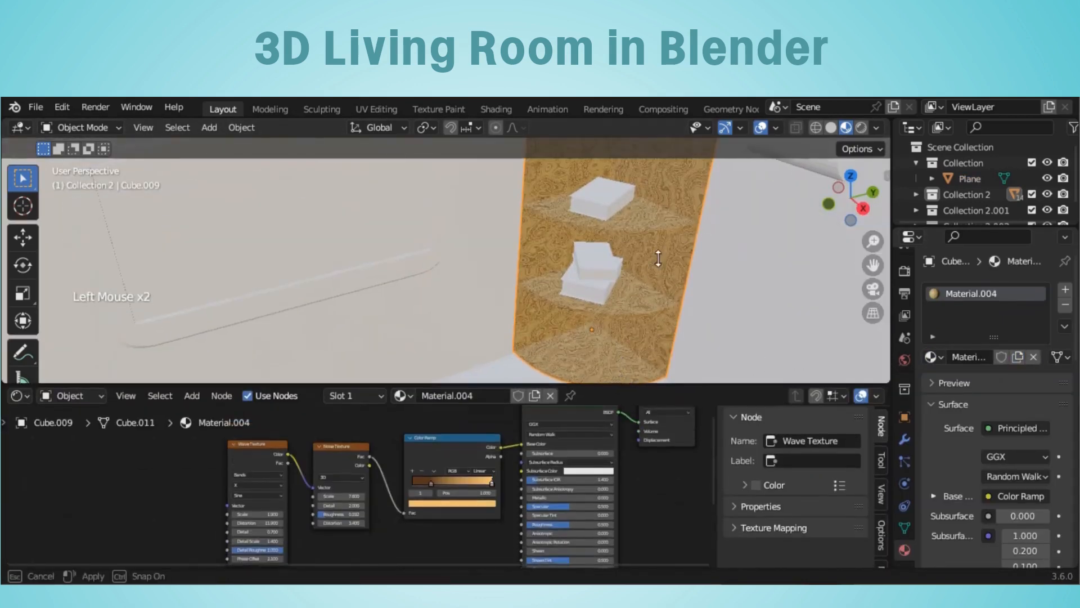
{"action": "scroll", "coordinate": [512, 442], "scroll_direction": "down", "scroll_amount": 2}
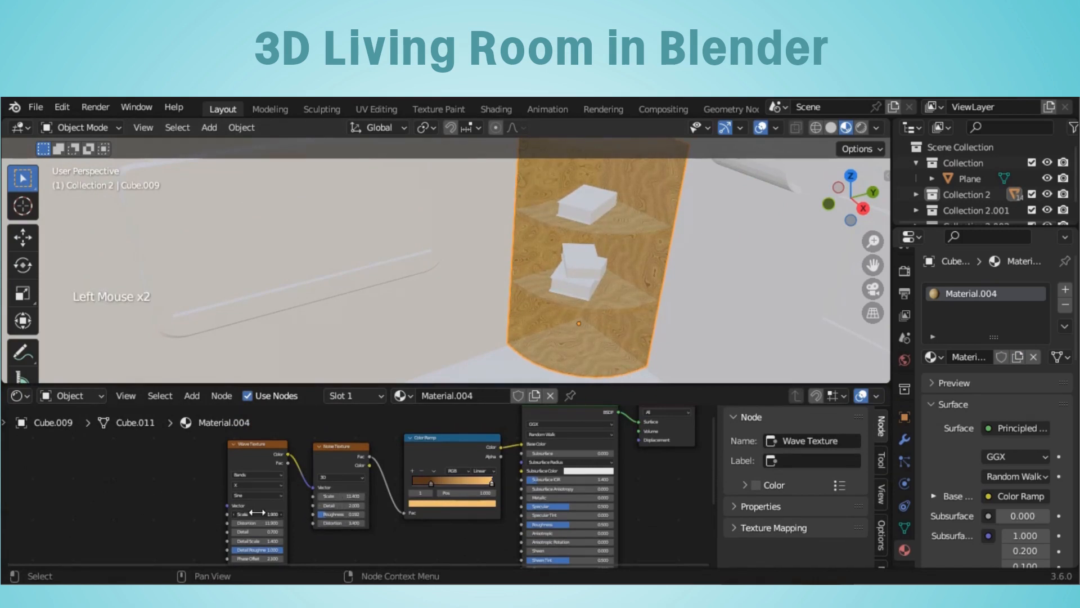
{"action": "left_click_drag", "start_coordinate": [513, 395], "coordinate": [521, 395]}
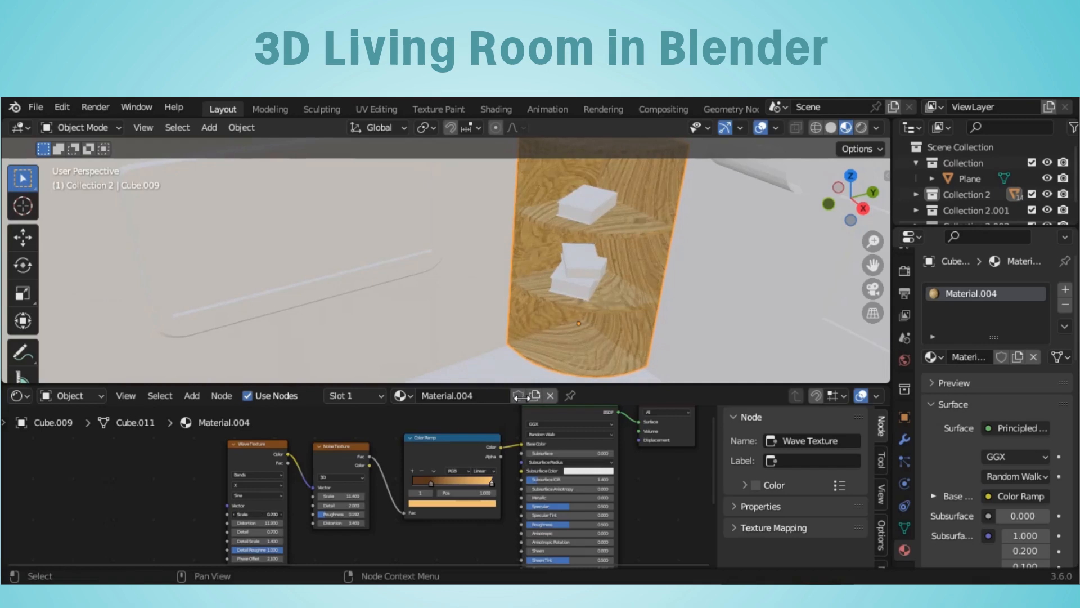
{"action": "scroll", "coordinate": [475, 344], "scroll_direction": "down", "scroll_amount": 3}
{"action": "scroll", "coordinate": [582, 322], "scroll_direction": "up", "scroll_amount": 6}
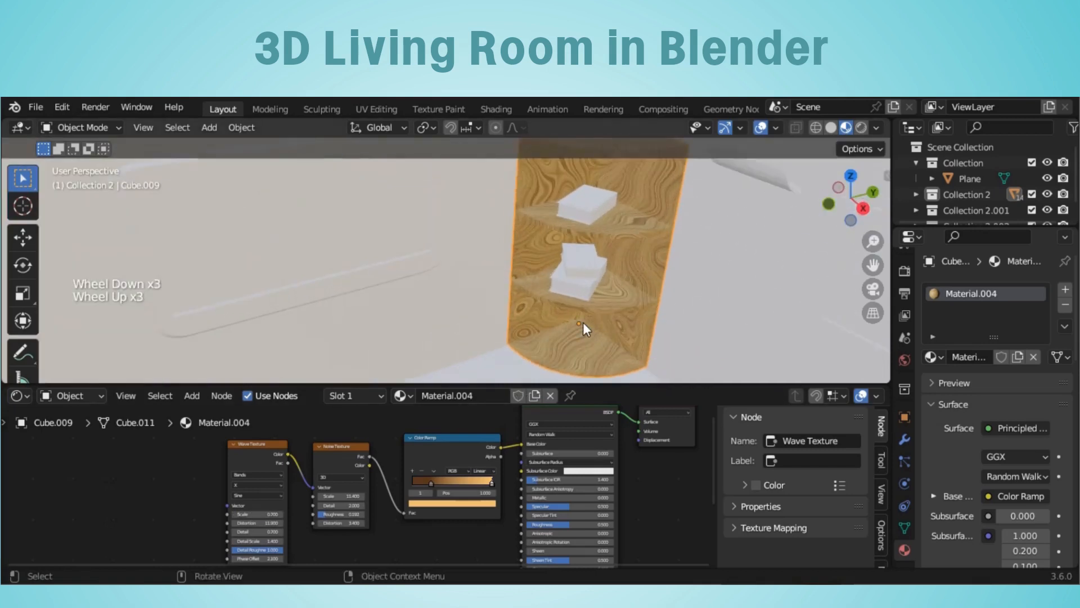
Move the dark Color Ramp stop of Material.004 toward the start and lighten it to an orange-brown.
{"action": "left_click_drag", "start_coordinate": [433, 486], "coordinate": [422, 484]}
{"action": "left_click_drag", "start_coordinate": [425, 485], "coordinate": [417, 488]}
{"action": "left_click", "coordinate": [411, 484]}
{"action": "left_click", "coordinate": [424, 506]}
{"action": "left_click_drag", "start_coordinate": [470, 432], "coordinate": [469, 286]}
Assign Material.004 to the rectangular picture frame on the wall above the armchair.
{"action": "scroll", "coordinate": [563, 281], "scroll_direction": "down", "scroll_amount": 6}
{"action": "scroll", "coordinate": [598, 279], "scroll_direction": "up", "scroll_amount": 2}
{"action": "middle_click_drag", "start_coordinate": [624, 279], "coordinate": [691, 262]}
{"action": "left_click", "coordinate": [694, 225]}
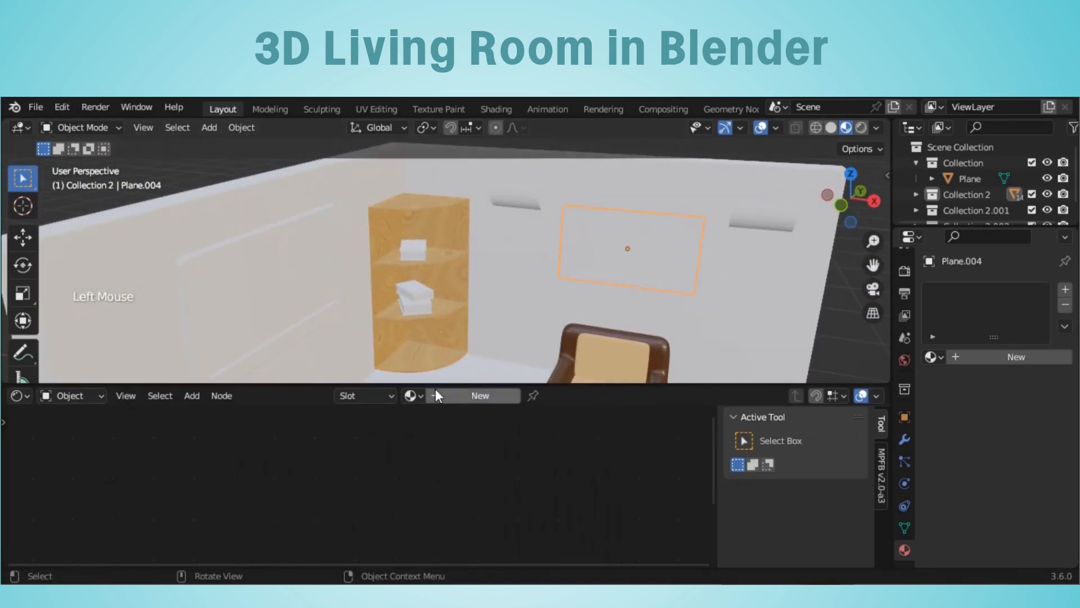
{"action": "left_click", "coordinate": [420, 396]}
{"action": "left_click", "coordinate": [500, 293]}
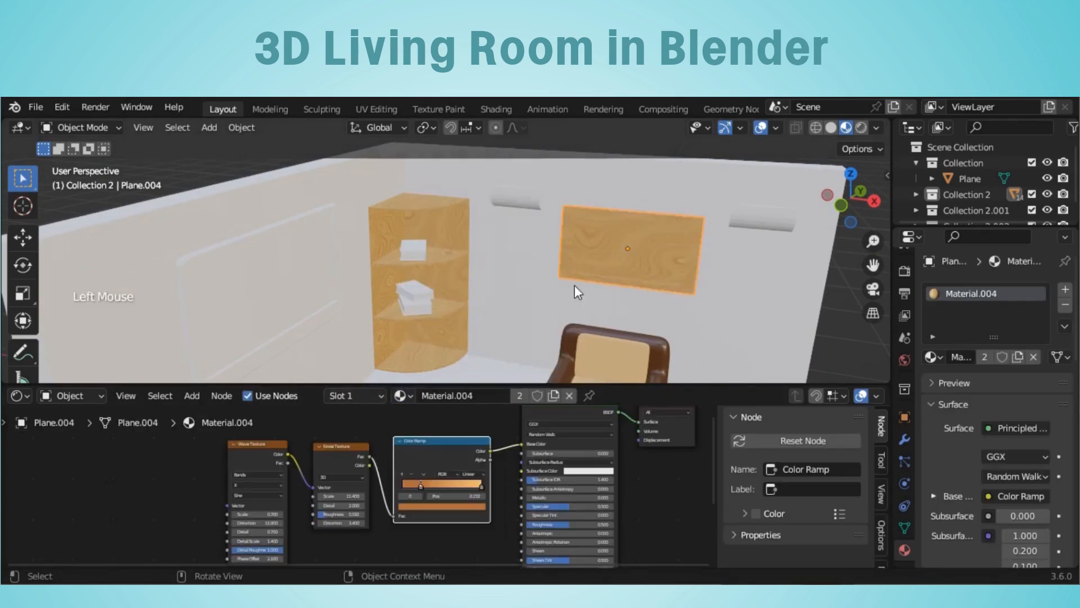
Give the picture frame's inner face a new white material, Material.005, in a second slot, and leave Edit Mode.
{"action": "scroll", "coordinate": [747, 265], "scroll_direction": "up", "scroll_amount": 2}
{"action": "key", "text": "Tab"}
{"action": "left_click", "coordinate": [166, 128]}
{"action": "left_click", "coordinate": [672, 244]}
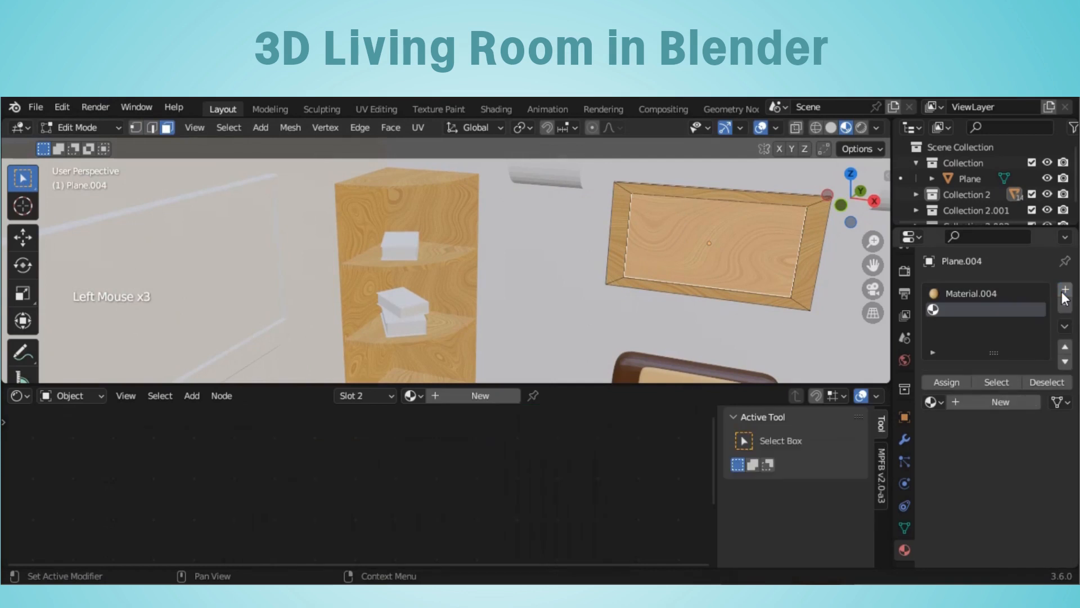
{"action": "left_click", "coordinate": [999, 402]}
{"action": "scroll", "coordinate": [647, 282], "scroll_direction": "down", "scroll_amount": 4}
{"action": "middle_click_drag", "start_coordinate": [647, 281], "coordinate": [436, 275]}
{"action": "scroll", "coordinate": [715, 287], "scroll_direction": "down", "scroll_amount": 2}
{"action": "scroll", "coordinate": [653, 314], "scroll_direction": "up", "scroll_amount": 3}
{"action": "key", "text": "Tab"}
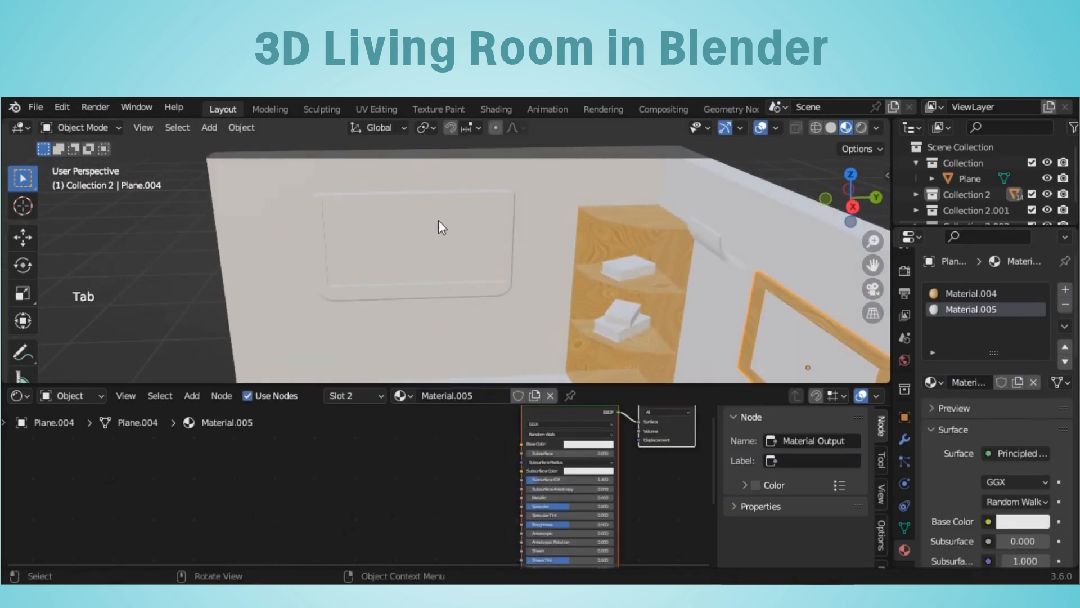
Create a new material for the wall-mounted TV and darken its base color to a near-black value of 0.041.
{"action": "left_click", "coordinate": [415, 241]}
{"action": "left_click", "coordinate": [1059, 427]}
{"action": "left_click", "coordinate": [1013, 357]}
{"action": "left_click", "coordinate": [1023, 496]}
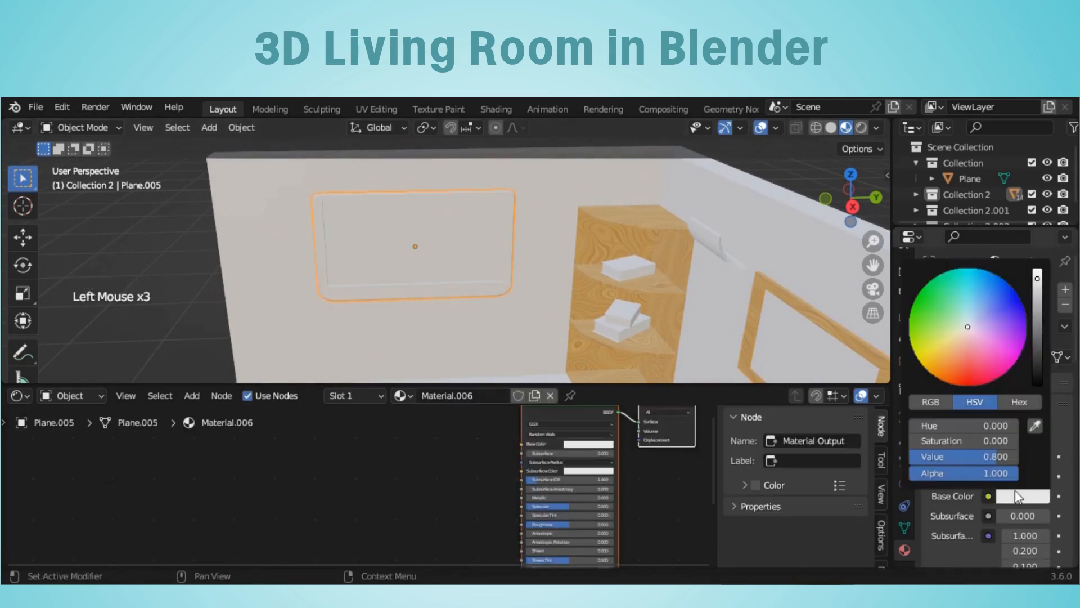
{"action": "left_click_drag", "start_coordinate": [1030, 337], "coordinate": [1044, 386]}
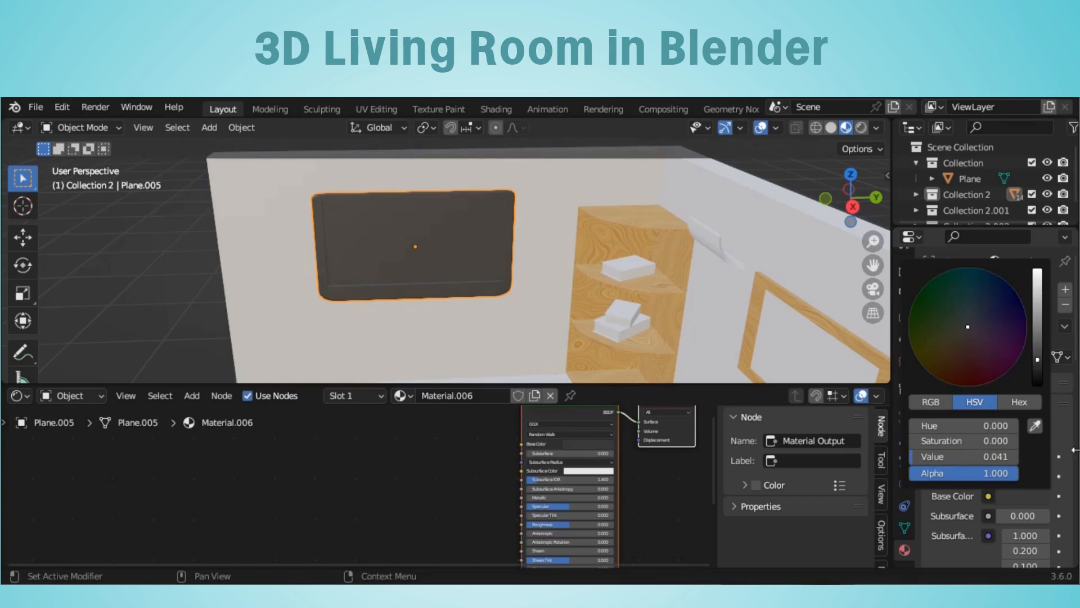
Set the TV material's metallic to 0.203 and roughness to 0.196.
{"action": "scroll", "coordinate": [1070, 459], "scroll_direction": "down", "scroll_amount": 6}
{"action": "left_click_drag", "start_coordinate": [1014, 422], "coordinate": [1026, 423]}
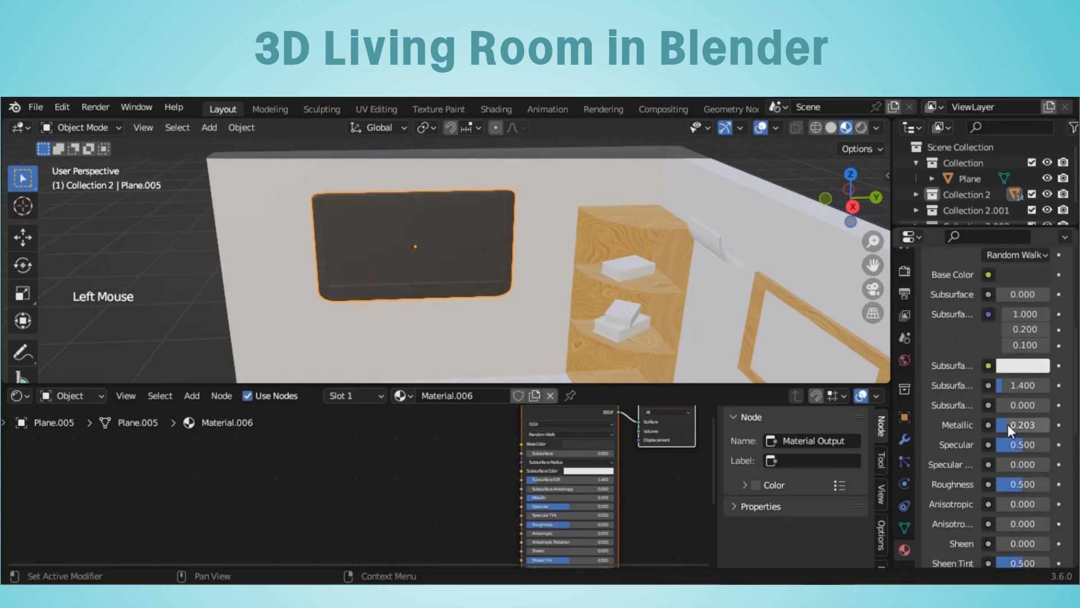
{"action": "left_click_drag", "start_coordinate": [1019, 485], "coordinate": [1002, 484]}
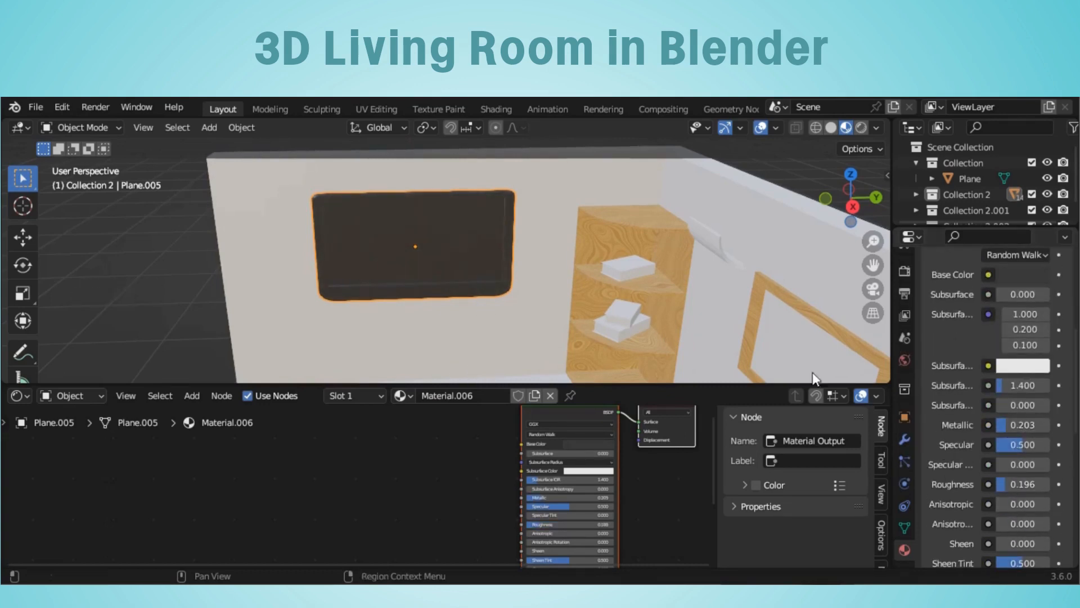
Select the TV's inner screen face in Edit Mode and add a second slot with a new material.
{"action": "scroll", "coordinate": [471, 368], "scroll_direction": "down", "scroll_amount": 1}
{"action": "middle_click_drag", "start_coordinate": [471, 369], "coordinate": [504, 266]}
{"action": "scroll", "coordinate": [504, 266], "scroll_direction": "up", "scroll_amount": 3}
{"action": "middle_click_drag", "start_coordinate": [386, 315], "coordinate": [319, 291]}
{"action": "key", "text": "Tab"}
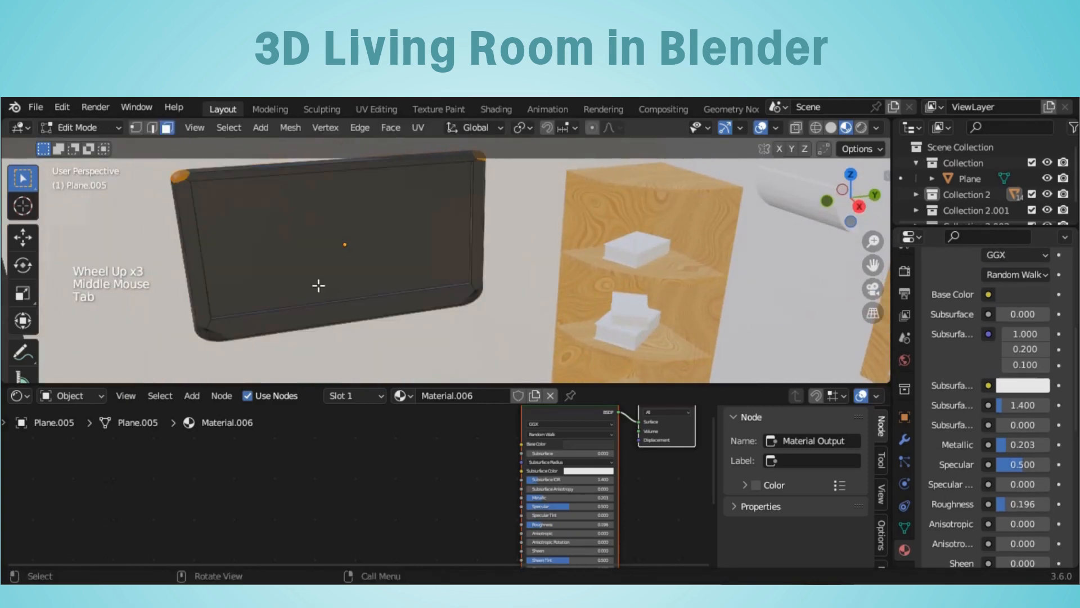
{"action": "left_click", "coordinate": [170, 125]}
{"action": "left_click", "coordinate": [286, 211]}
{"action": "scroll", "coordinate": [991, 366], "scroll_direction": "up", "scroll_amount": 8}
{"action": "left_click", "coordinate": [1065, 290]}
{"action": "left_click", "coordinate": [1022, 368]}
Set the new material's base color to light blue (hue 0.554, saturation 0.594, value 0.698) and assign it to the screen.
{"action": "left_click", "coordinate": [1018, 515]}
{"action": "left_click_drag", "start_coordinate": [972, 370], "coordinate": [974, 353]}
{"action": "left_click_drag", "start_coordinate": [1038, 325], "coordinate": [1039, 331]}
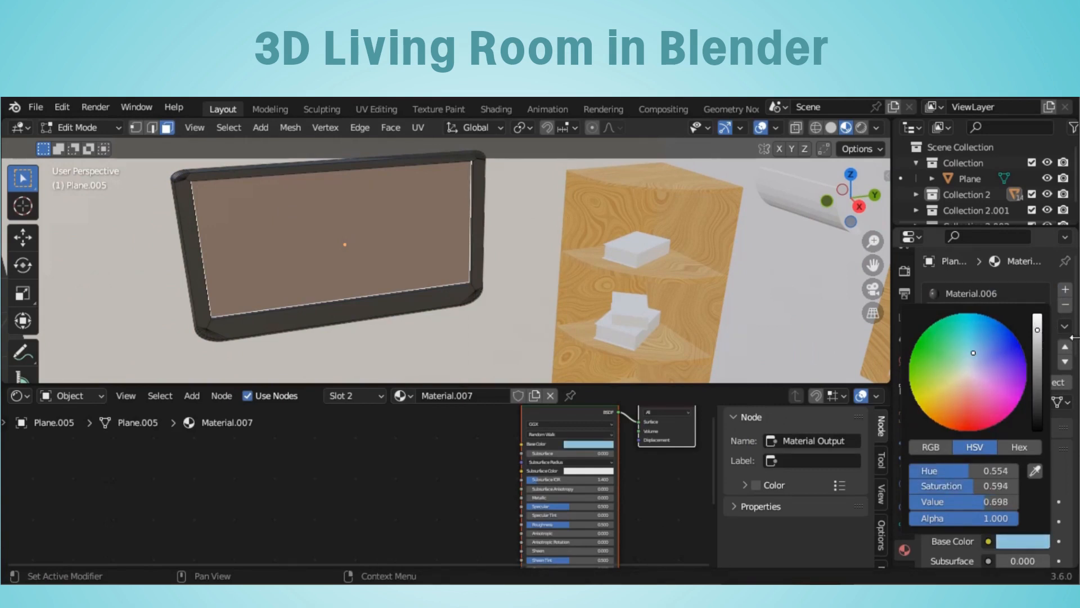
{"action": "left_click", "coordinate": [946, 383]}
Set the roughness of the screen's Material.007 to 0.399 and leave Edit Mode.
{"action": "scroll", "coordinate": [415, 297], "scroll_direction": "down", "scroll_amount": 1}
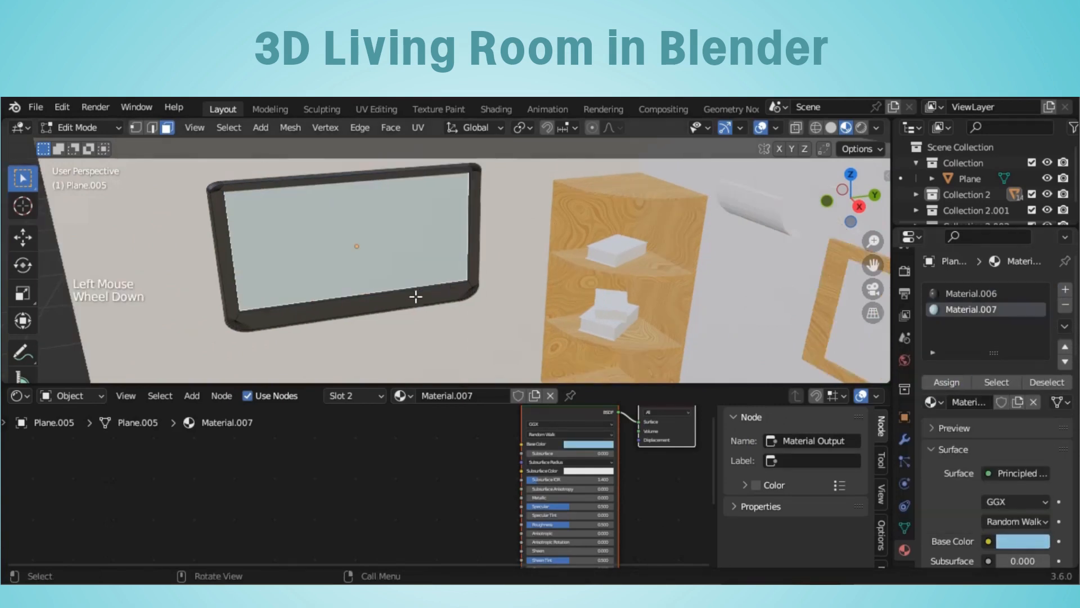
{"action": "scroll", "coordinate": [1076, 498], "scroll_direction": "down", "scroll_amount": 1}
{"action": "scroll", "coordinate": [1075, 495], "scroll_direction": "down", "scroll_amount": 8}
{"action": "left_click_drag", "start_coordinate": [1022, 471], "coordinate": [1020, 472]}
{"action": "left_click_drag", "start_coordinate": [477, 345], "coordinate": [463, 345]}
{"action": "scroll", "coordinate": [609, 317], "scroll_direction": "down", "scroll_amount": 4}
{"action": "key", "text": "Tab"}
{"action": "scroll", "coordinate": [610, 318], "scroll_direction": "down", "scroll_amount": 1}
{"action": "middle_click_drag", "start_coordinate": [610, 317], "coordinate": [471, 279]}
Brighten the light blue base color of the TV screen's Material.007 and enlarge the 3D viewport over the node editor.
{"action": "left_click", "coordinate": [947, 421]}
{"action": "left_click", "coordinate": [606, 445]}
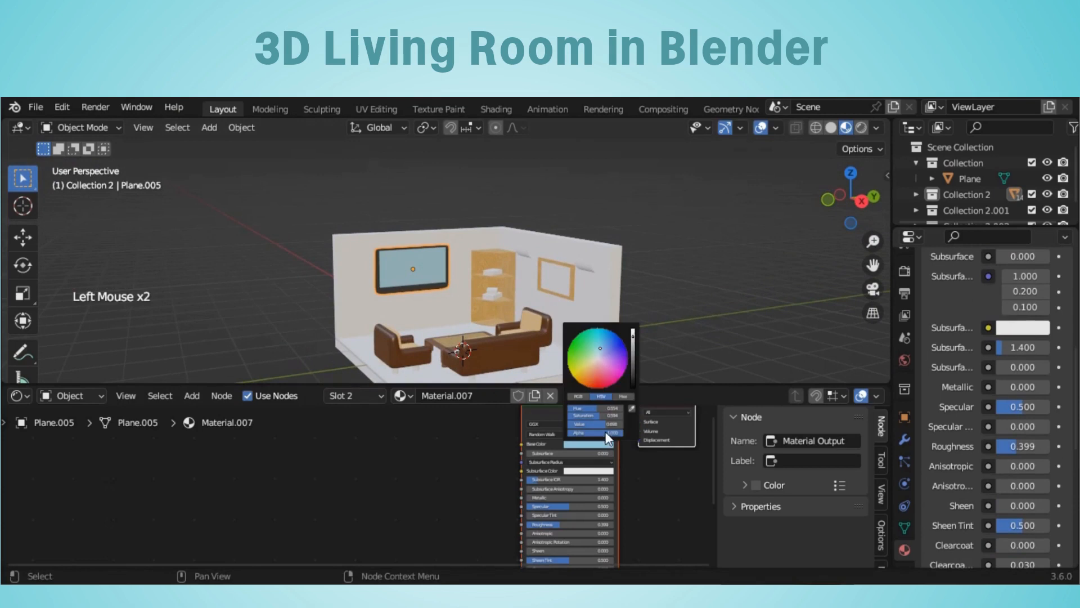
{"action": "left_click", "coordinate": [633, 331]}
{"action": "scroll", "coordinate": [658, 302], "scroll_direction": "down", "scroll_amount": 2}
{"action": "middle_click_drag", "start_coordinate": [727, 238], "coordinate": [642, 312]}
{"action": "scroll", "coordinate": [642, 313], "scroll_direction": "up", "scroll_amount": 2}
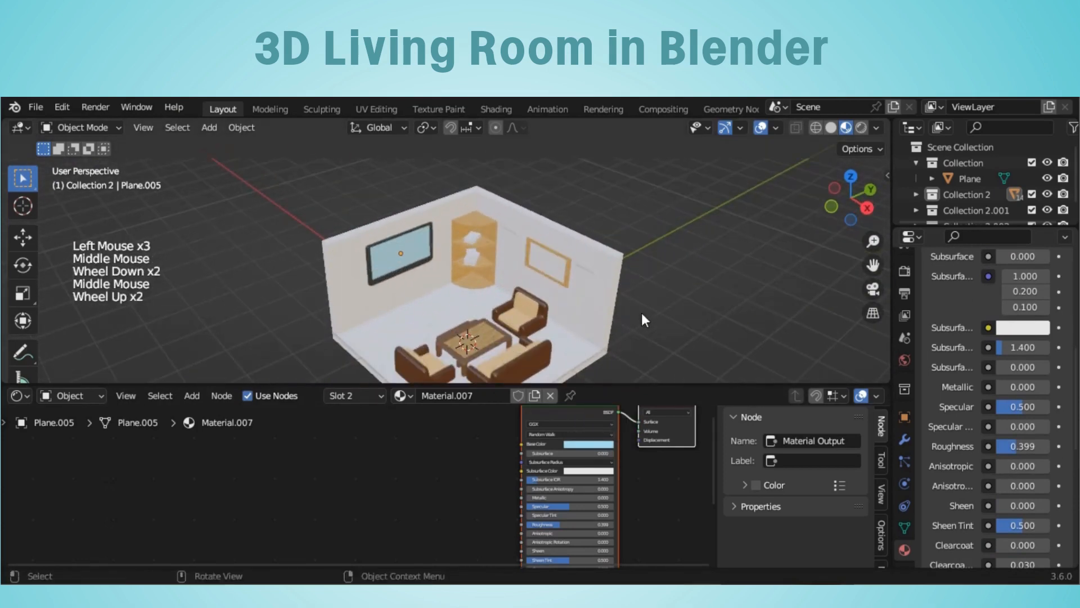
{"action": "left_click_drag", "start_coordinate": [559, 385], "coordinate": [542, 548]}
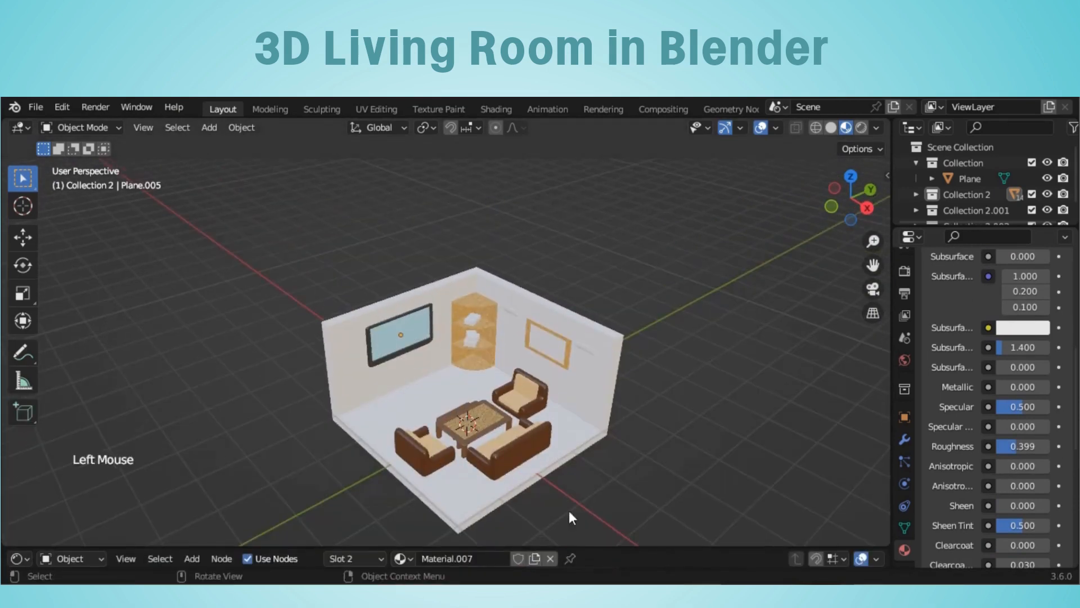
Give the two wall lamps beside the picture frame a new yellow material (hue 0.160, saturation 0.813, value 0.800).
{"action": "scroll", "coordinate": [629, 426], "scroll_direction": "up", "scroll_amount": 4}
{"action": "left_click", "coordinate": [590, 284]}
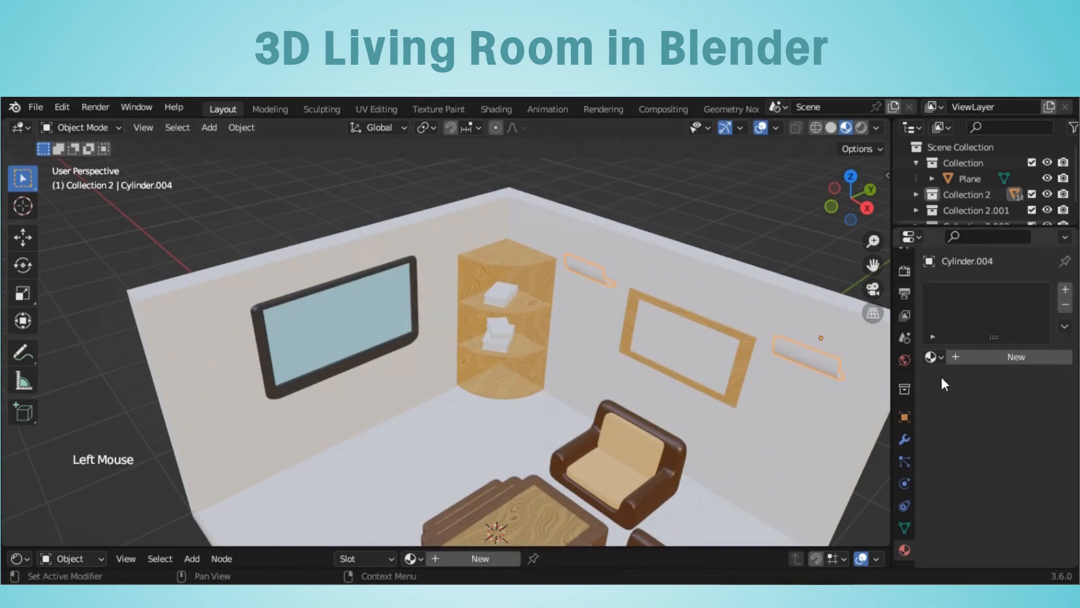
{"action": "left_click", "coordinate": [1001, 356]}
{"action": "left_click", "coordinate": [1023, 496]}
{"action": "left_click", "coordinate": [949, 340]}
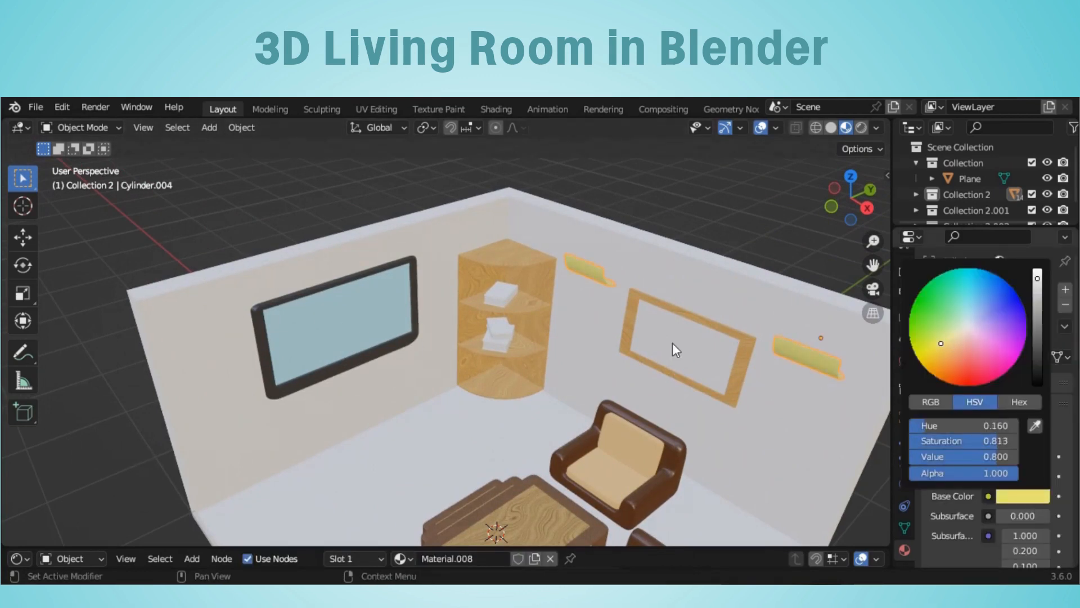
{"action": "left_click", "coordinate": [941, 341]}
{"action": "scroll", "coordinate": [1073, 431], "scroll_direction": "down", "scroll_amount": 2}
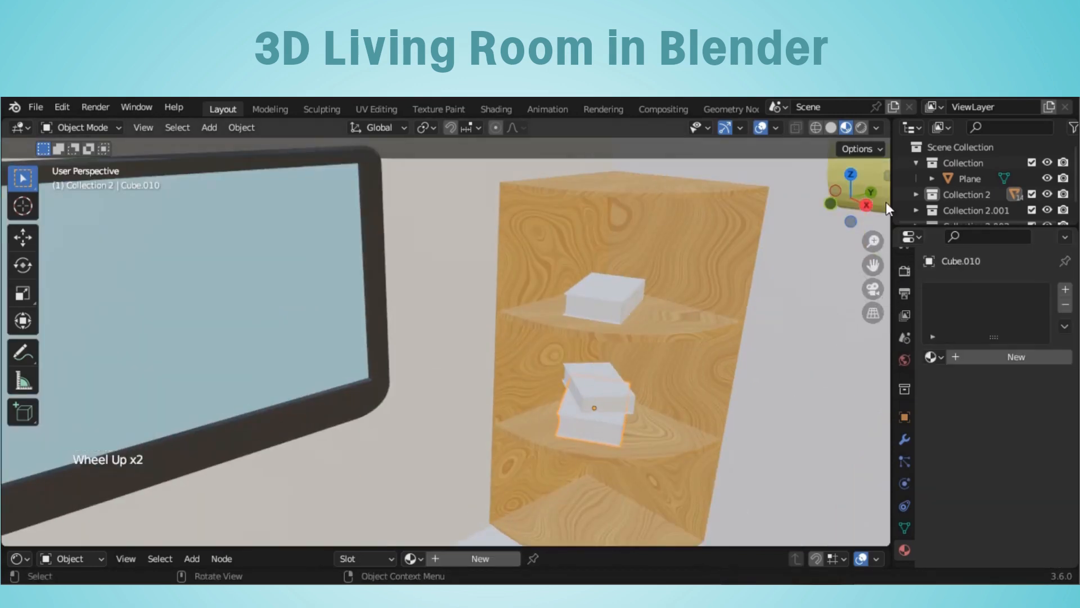
Give the lower book of the stack on the corner shelf a new deep blue material (hue 0.679, saturation 0.970, value 0.477).
{"action": "left_click_drag", "start_coordinate": [873, 265], "coordinate": [861, 150]}
{"action": "left_click", "coordinate": [931, 357]}
{"action": "left_click", "coordinate": [969, 357]}
{"action": "left_click", "coordinate": [1006, 496]}
{"action": "left_click", "coordinate": [999, 311]}
{"action": "left_click", "coordinate": [1015, 311]}
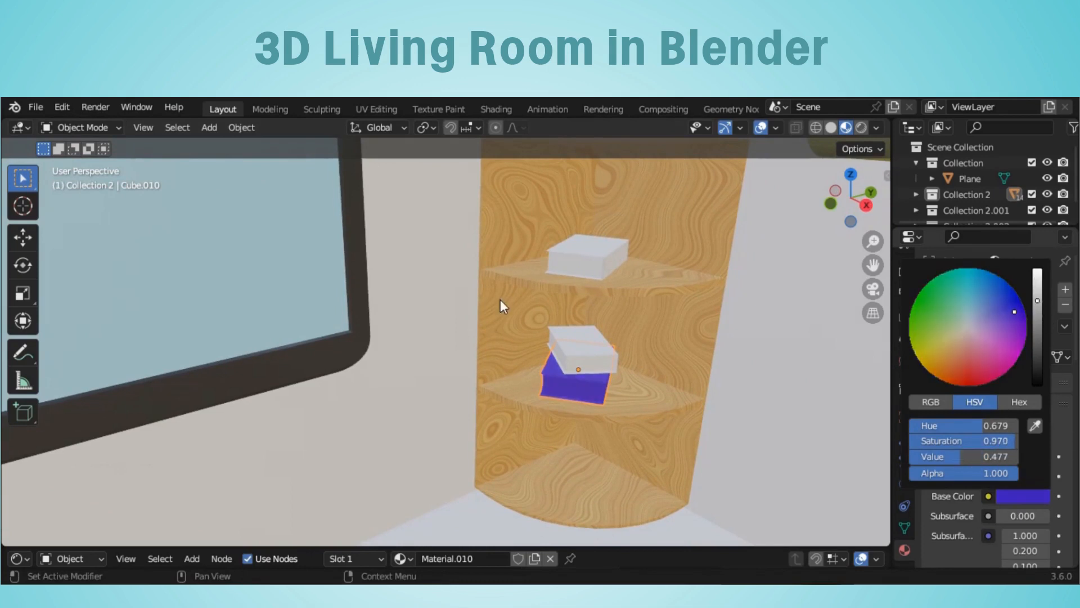
Isolate the deep blue book by hiding all other objects.
{"action": "scroll", "coordinate": [690, 439], "scroll_direction": "up", "scroll_amount": 4}
{"action": "scroll", "coordinate": [673, 441], "scroll_direction": "down", "scroll_amount": 2}
{"action": "key", "text": "shift+h"}
{"action": "middle_click_drag", "start_coordinate": [673, 441], "coordinate": [545, 428]}
{"action": "scroll", "coordinate": [545, 428], "scroll_direction": "down", "scroll_amount": 2}
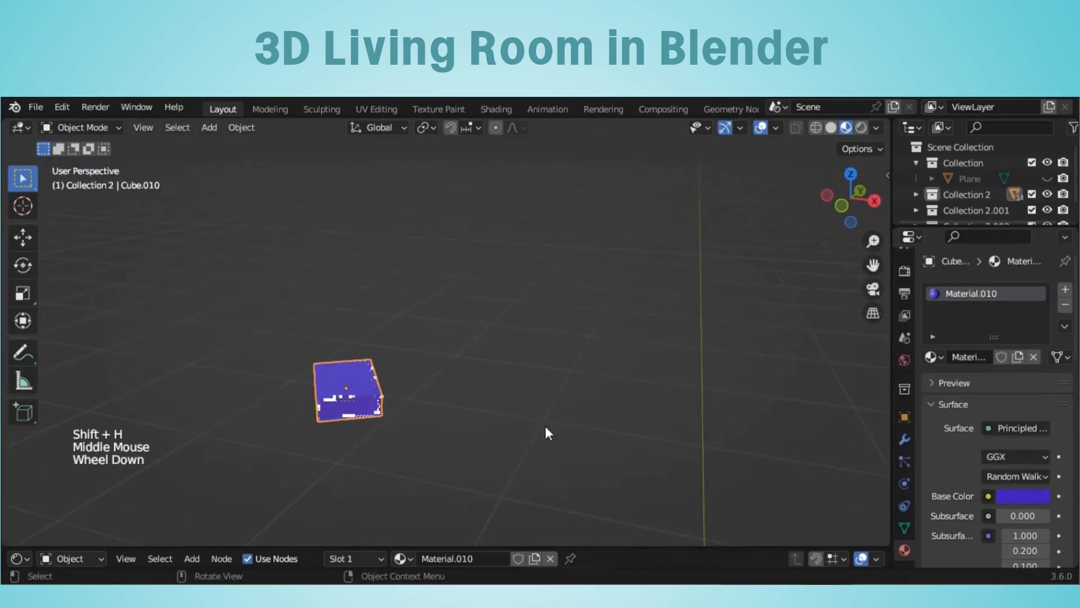
Select the blue book's three page-side faces in Edit Mode and assign them a new white material in a second slot.
{"action": "key", "text": "Tab"}
{"action": "middle_click_drag", "start_coordinate": [385, 409], "coordinate": [479, 389]}
{"action": "left_click_drag", "start_coordinate": [873, 265], "coordinate": [1069, 191]}
{"action": "scroll", "coordinate": [589, 337], "scroll_direction": "up", "scroll_amount": 5}
{"action": "left_click", "coordinate": [167, 133]}
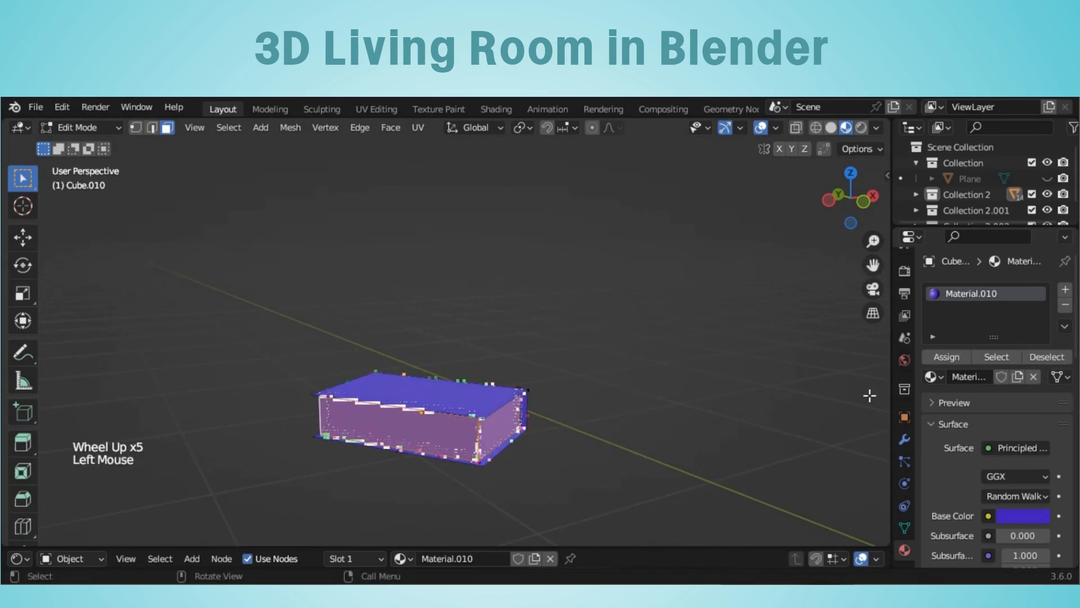
{"action": "left_click", "coordinate": [504, 427]}
{"action": "left_click", "coordinate": [425, 427], "text": "shift"}
{"action": "scroll", "coordinate": [417, 411], "scroll_direction": "down", "scroll_amount": 3}
{"action": "scroll", "coordinate": [247, 440], "scroll_direction": "down", "scroll_amount": 1}
{"action": "middle_click_drag", "start_coordinate": [163, 436], "coordinate": [265, 419]}
{"action": "left_click", "coordinate": [265, 419], "text": "shift"}
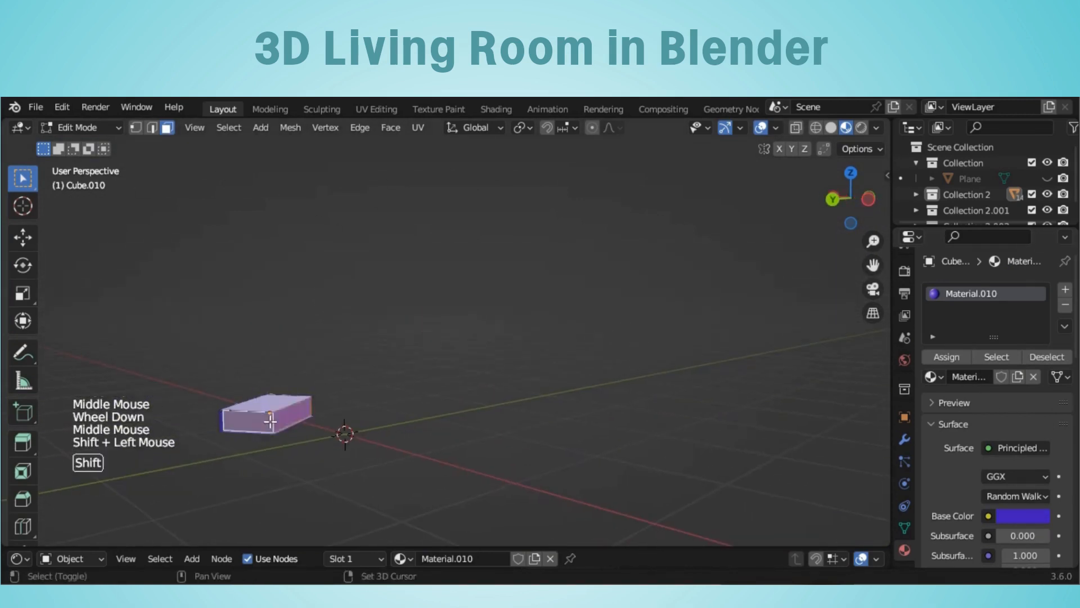
{"action": "left_click", "coordinate": [1065, 289]}
{"action": "left_click", "coordinate": [1013, 403]}
{"action": "left_click", "coordinate": [946, 382]}
Leave the book's Edit Mode and unhide all hidden objects.
{"action": "scroll", "coordinate": [410, 425], "scroll_direction": "up", "scroll_amount": 2}
{"action": "scroll", "coordinate": [410, 424], "scroll_direction": "down", "scroll_amount": 1}
{"action": "middle_click_drag", "start_coordinate": [410, 425], "coordinate": [755, 397]}
{"action": "scroll", "coordinate": [597, 360], "scroll_direction": "up", "scroll_amount": 4}
{"action": "key", "text": "Tab"}
{"action": "scroll", "coordinate": [622, 362], "scroll_direction": "down", "scroll_amount": 4}
{"action": "key", "text": "alt+h"}
Give the upper book of the stack a new pink material with hue 0.913, saturation 0.787 and value 0.800.
{"action": "scroll", "coordinate": [622, 362], "scroll_direction": "down", "scroll_amount": 1}
{"action": "scroll", "coordinate": [562, 366], "scroll_direction": "up", "scroll_amount": 4}
{"action": "left_click", "coordinate": [524, 379]}
{"action": "left_click", "coordinate": [976, 357]}
{"action": "left_click", "coordinate": [1013, 496]}
{"action": "left_click", "coordinate": [986, 350]}
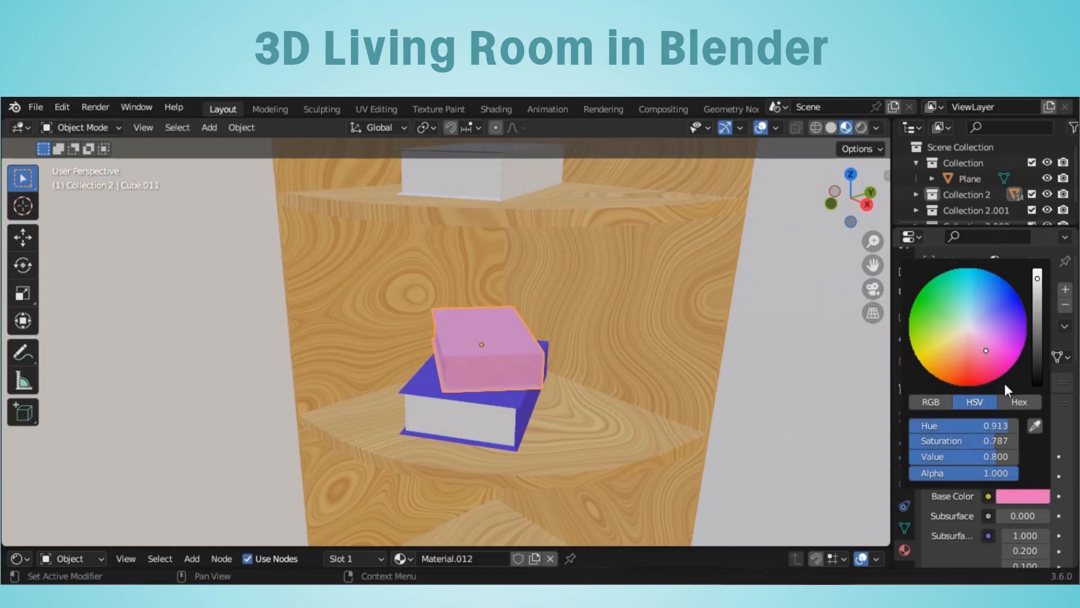
In Edit Mode, assign a new white material in a second slot to the pink book's page faces, and return to Object Mode.
{"action": "scroll", "coordinate": [656, 415], "scroll_direction": "down", "scroll_amount": 2}
{"action": "middle_click_drag", "start_coordinate": [656, 414], "coordinate": [501, 350]}
{"action": "key", "text": "Tab"}
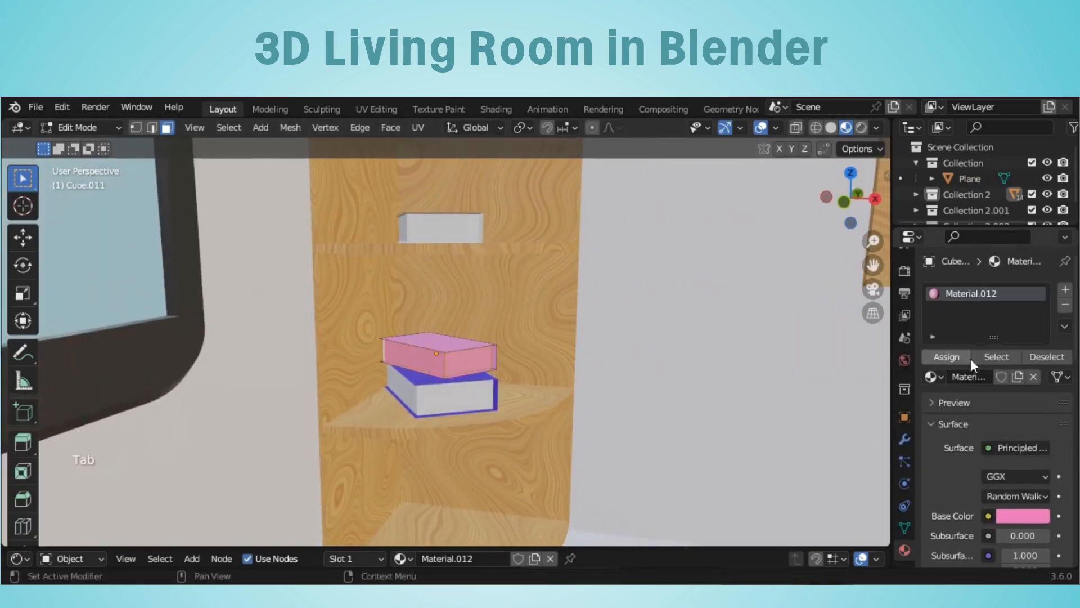
{"action": "left_click", "coordinate": [1065, 290]}
{"action": "left_click", "coordinate": [991, 402]}
{"action": "left_click", "coordinate": [947, 382]}
{"action": "middle_click_drag", "start_coordinate": [710, 396], "coordinate": [642, 281]}
{"action": "key", "text": "Tab"}
Give the single book on the upper shelf a new light blue material with hue 0.545, saturation 0.706 and value 0.800.
{"action": "left_click", "coordinate": [483, 225]}
{"action": "left_click", "coordinate": [982, 360]}
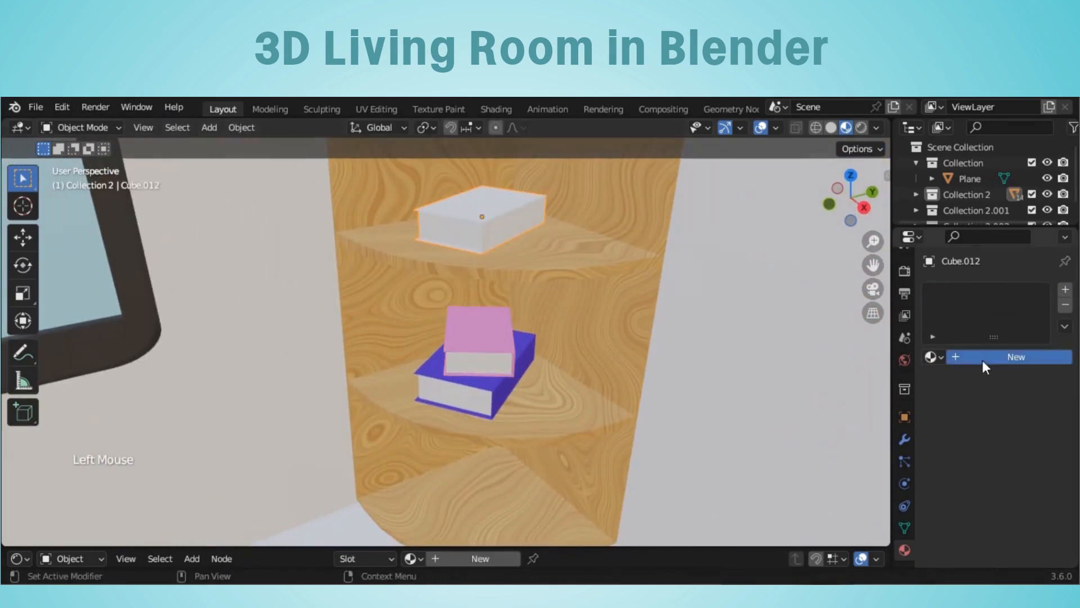
{"action": "left_click", "coordinate": [1019, 496]}
{"action": "left_click_drag", "start_coordinate": [976, 379], "coordinate": [975, 302]}
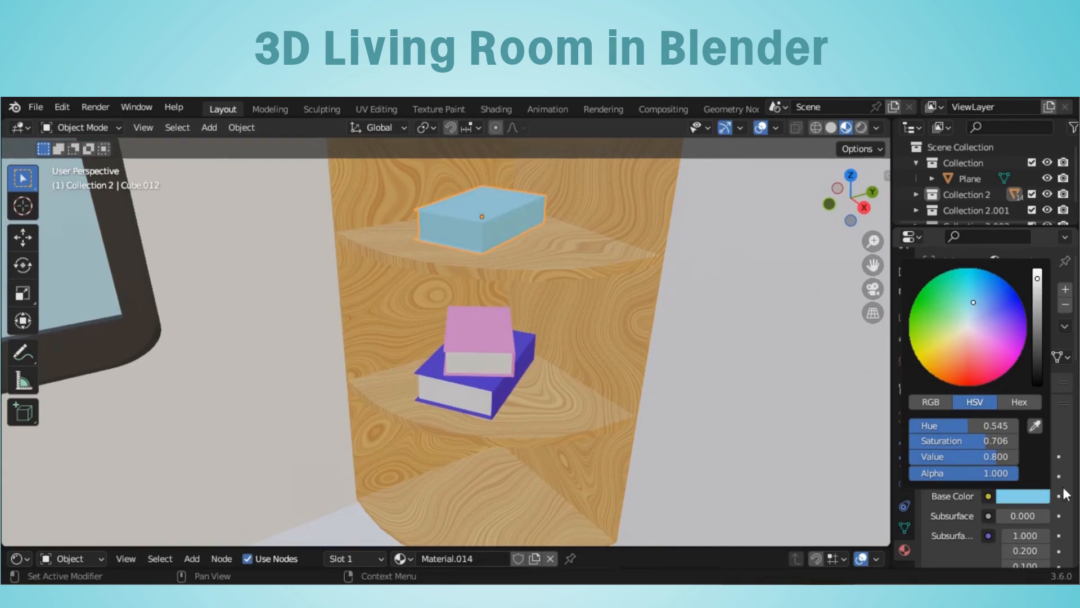
Add a second slot with a new white material to the light blue book and assign it to the page faces in Edit Mode.
{"action": "left_click", "coordinate": [1065, 289]}
{"action": "left_click", "coordinate": [988, 379]}
{"action": "key", "text": "Tab"}
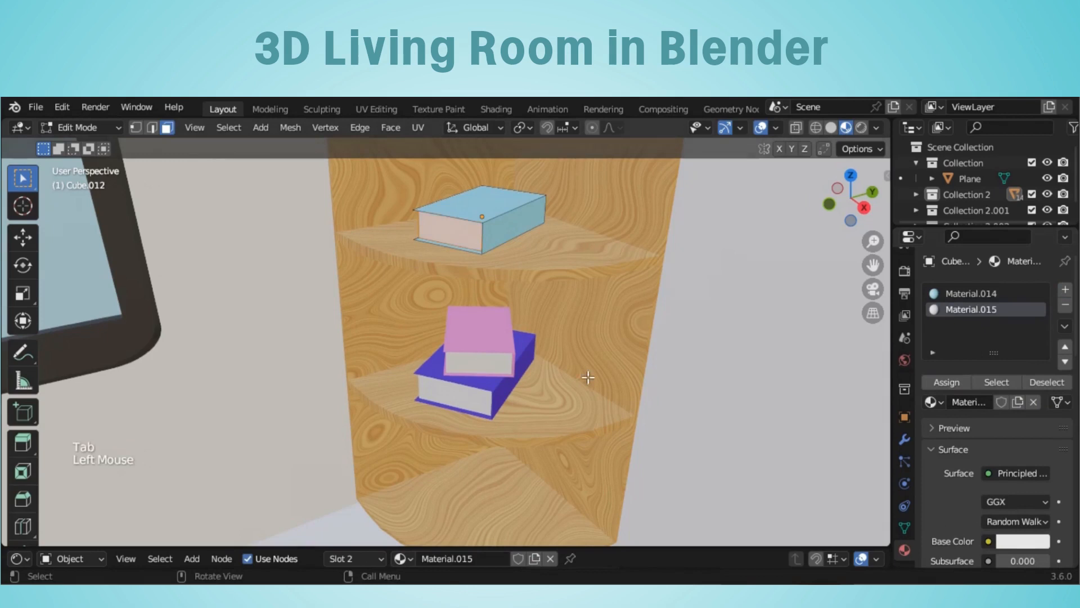
{"action": "scroll", "coordinate": [585, 374], "scroll_direction": "down", "scroll_amount": 3}
{"action": "key", "text": "Tab"}
Select the room's walls and floor object and set its material's base color to grey with value 0.411.
{"action": "scroll", "coordinate": [585, 374], "scroll_direction": "down", "scroll_amount": 2}
{"action": "middle_click_drag", "start_coordinate": [585, 373], "coordinate": [440, 369]}
{"action": "scroll", "coordinate": [440, 369], "scroll_direction": "up", "scroll_amount": 3}
{"action": "scroll", "coordinate": [511, 363], "scroll_direction": "down", "scroll_amount": 2}
{"action": "left_click", "coordinate": [504, 349]}
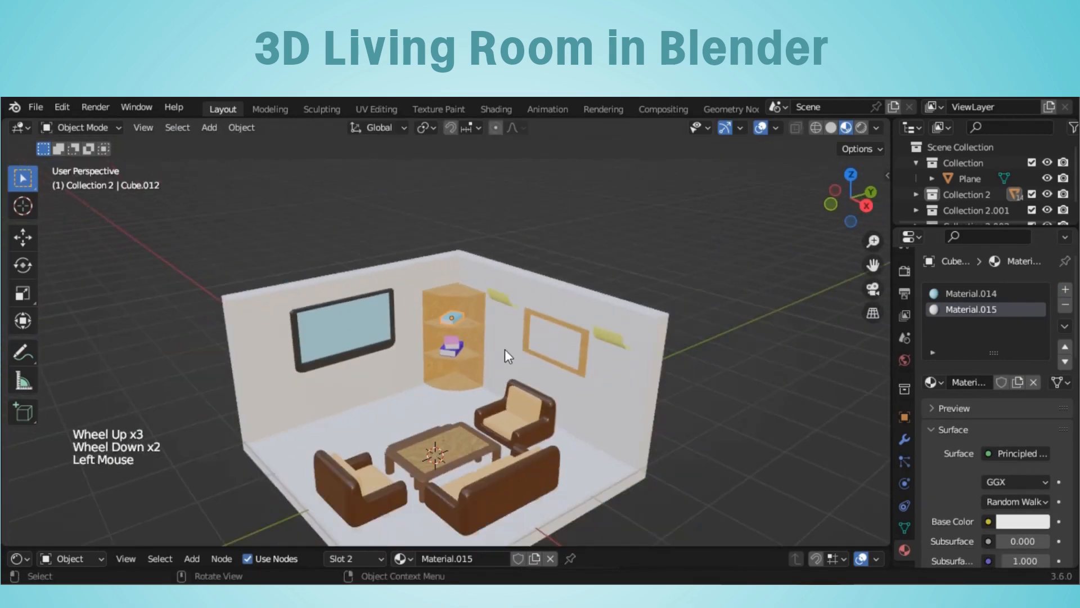
{"action": "left_click", "coordinate": [1014, 500]}
{"action": "left_click_drag", "start_coordinate": [1041, 357], "coordinate": [501, 306]}
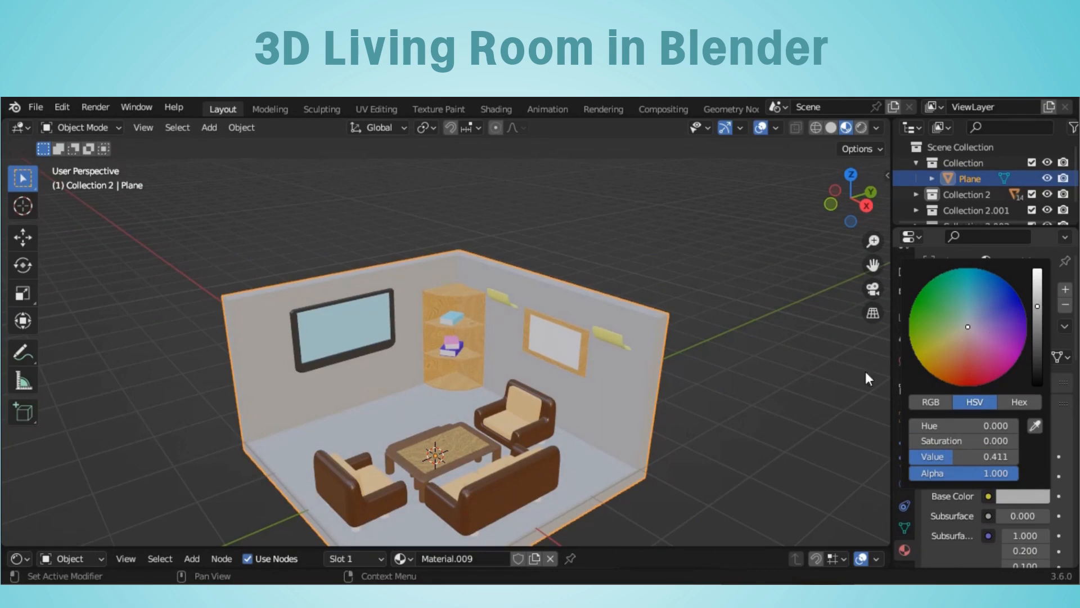
Select the floor and its outer border faces in Edit Mode and assign them a new white material in a second slot.
{"action": "key", "text": "Tab"}
{"action": "left_click", "coordinate": [588, 478]}
{"action": "left_click", "coordinate": [606, 498], "text": "shift"}
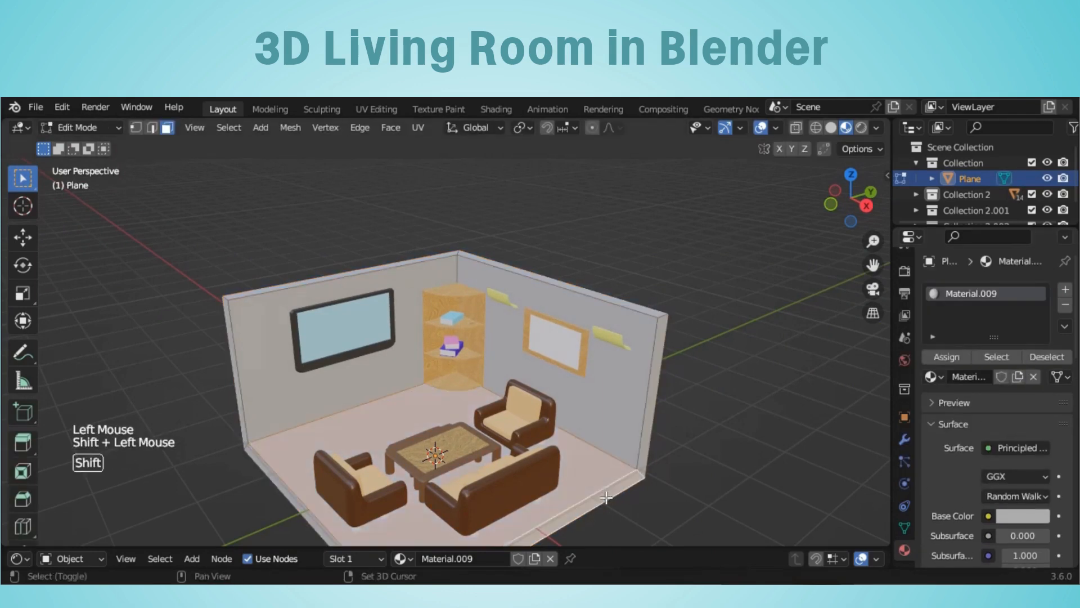
{"action": "left_click", "coordinate": [288, 502], "text": "shift"}
{"action": "left_click", "coordinate": [1066, 289]}
{"action": "left_click", "coordinate": [962, 402]}
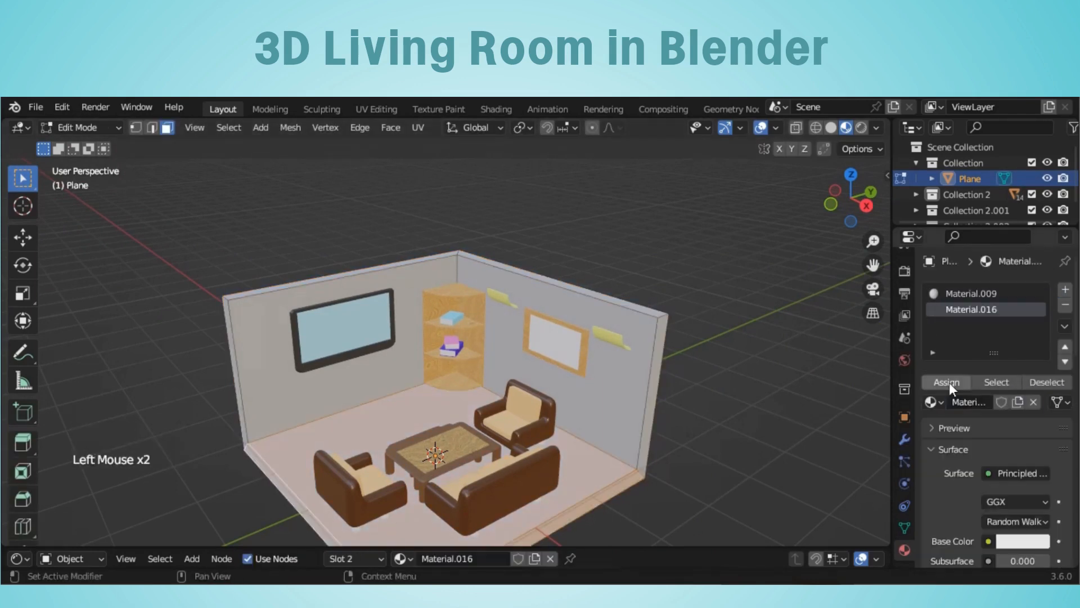
{"action": "left_click", "coordinate": [950, 382]}
{"action": "left_click", "coordinate": [1023, 540]}
{"action": "left_click", "coordinate": [762, 409]}
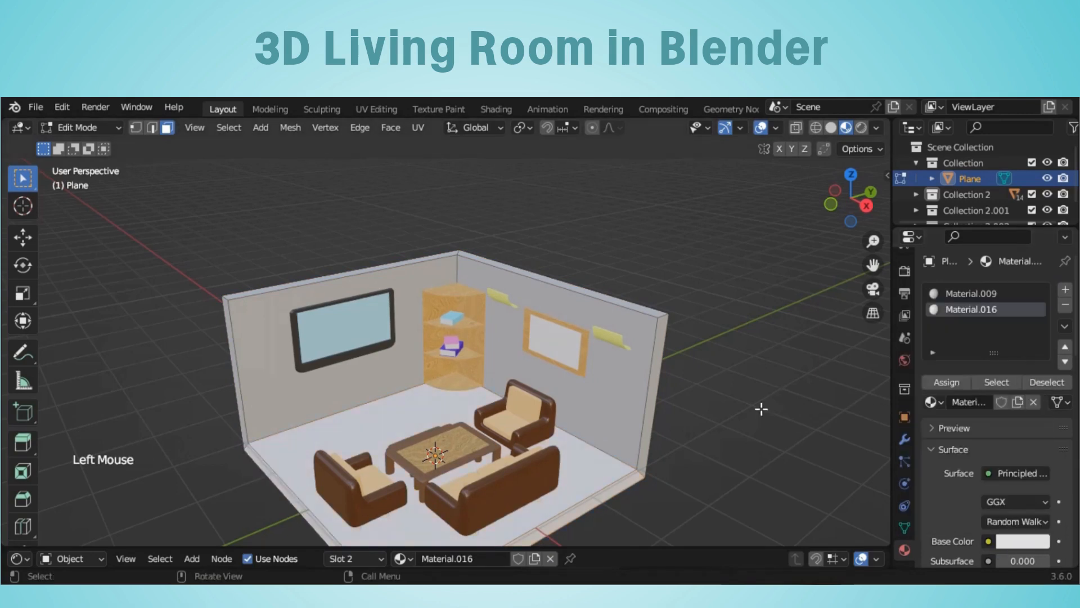
{"action": "scroll", "coordinate": [761, 409], "scroll_direction": "up", "scroll_amount": 3}
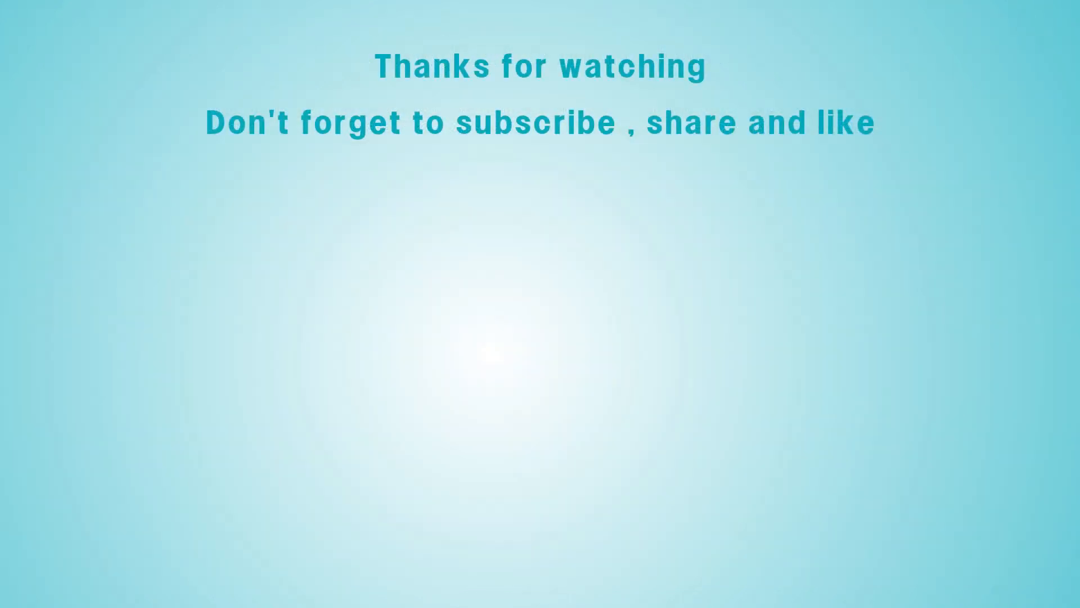